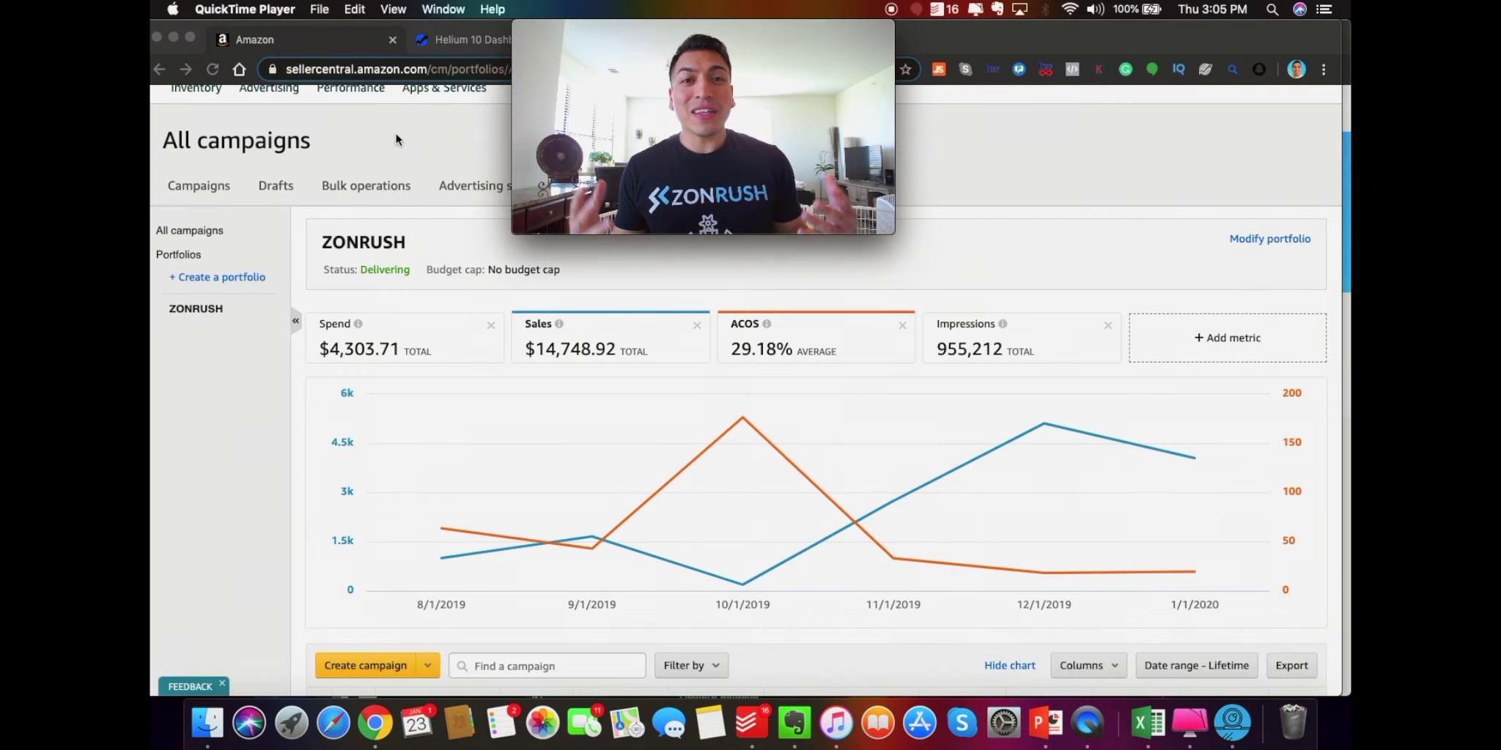
Step: Switch to the Helium 10 dashboard and open the Cerebro reverse ASIN lookup tool
click(396, 134)
click(434, 40)
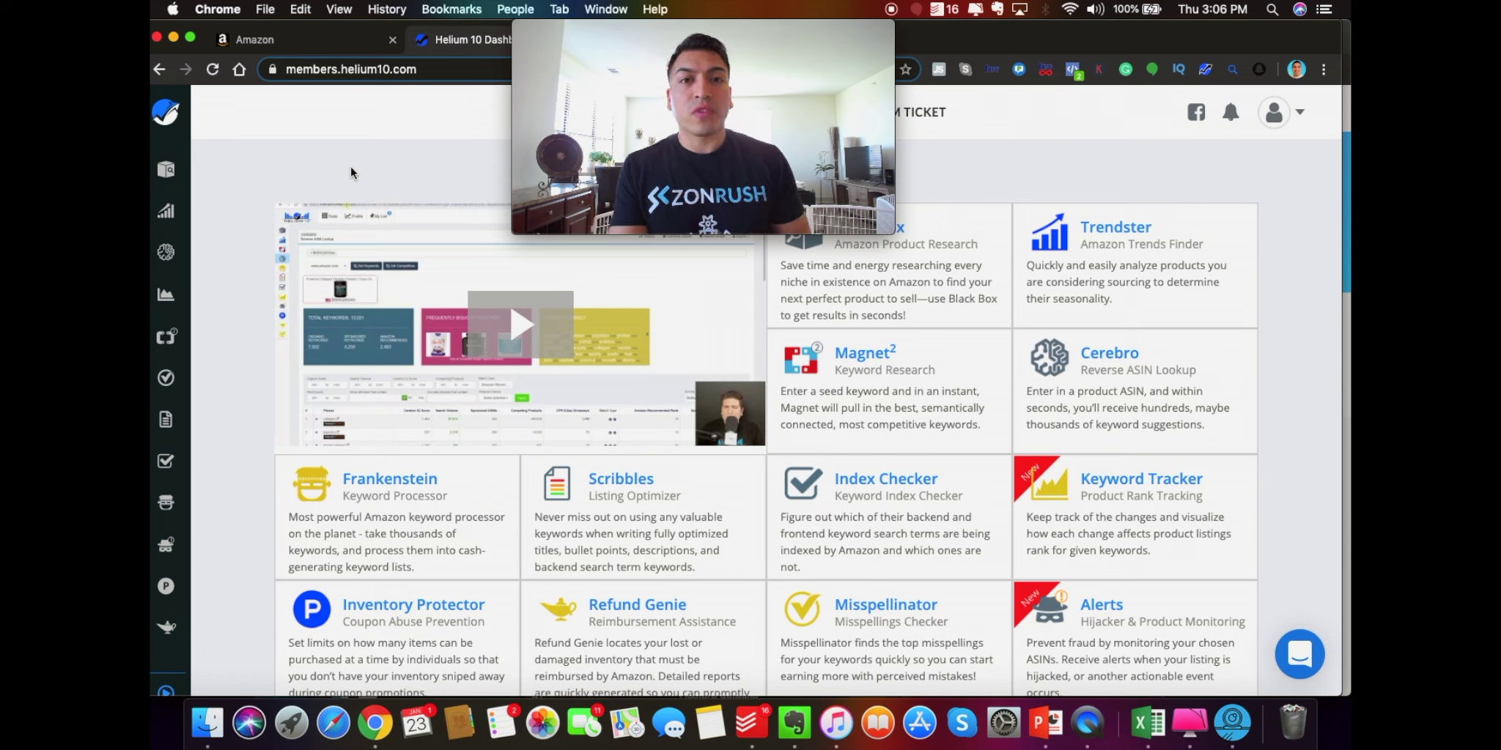
click(178, 253)
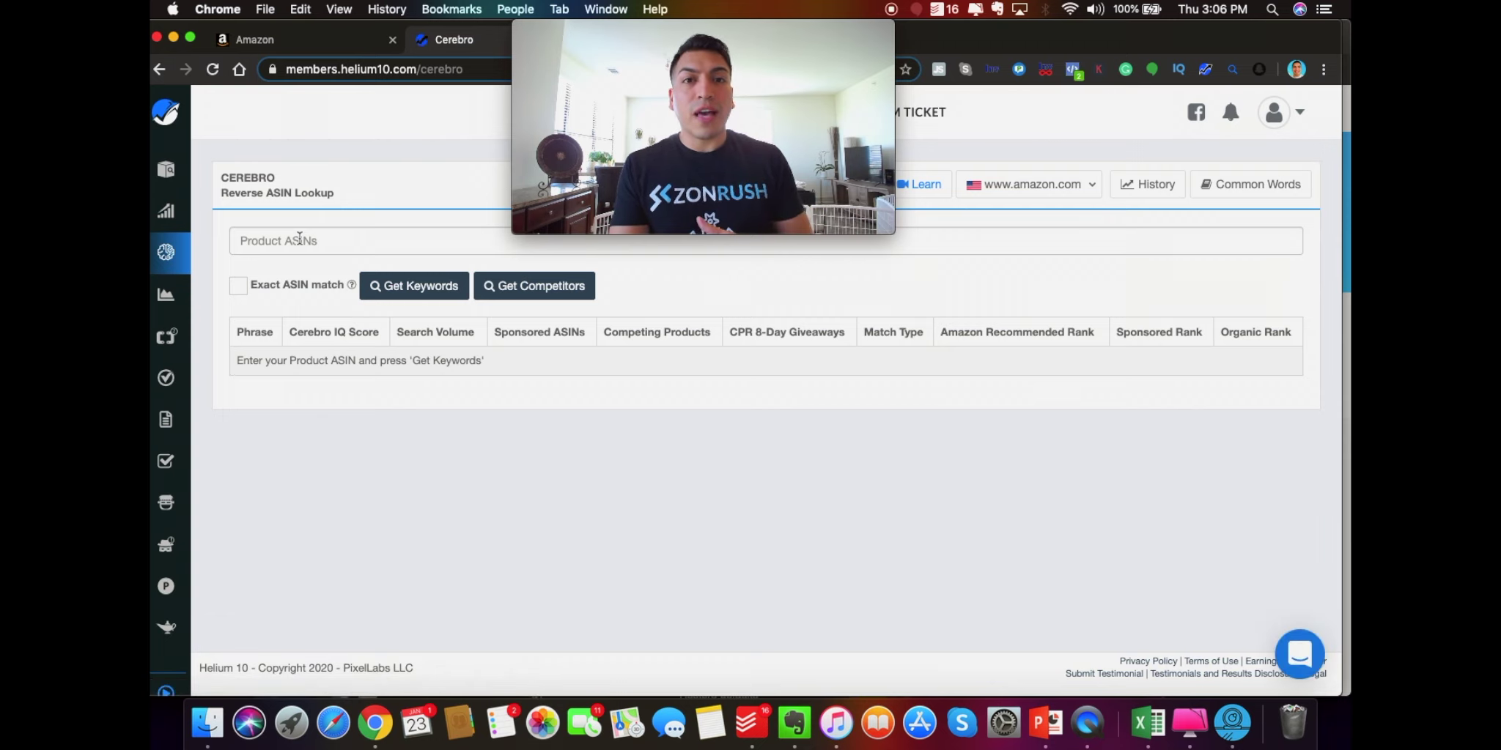
Step: Run a new keyword search for the product ASIN B07FQQK73H instead of loading it from history
click(298, 239)
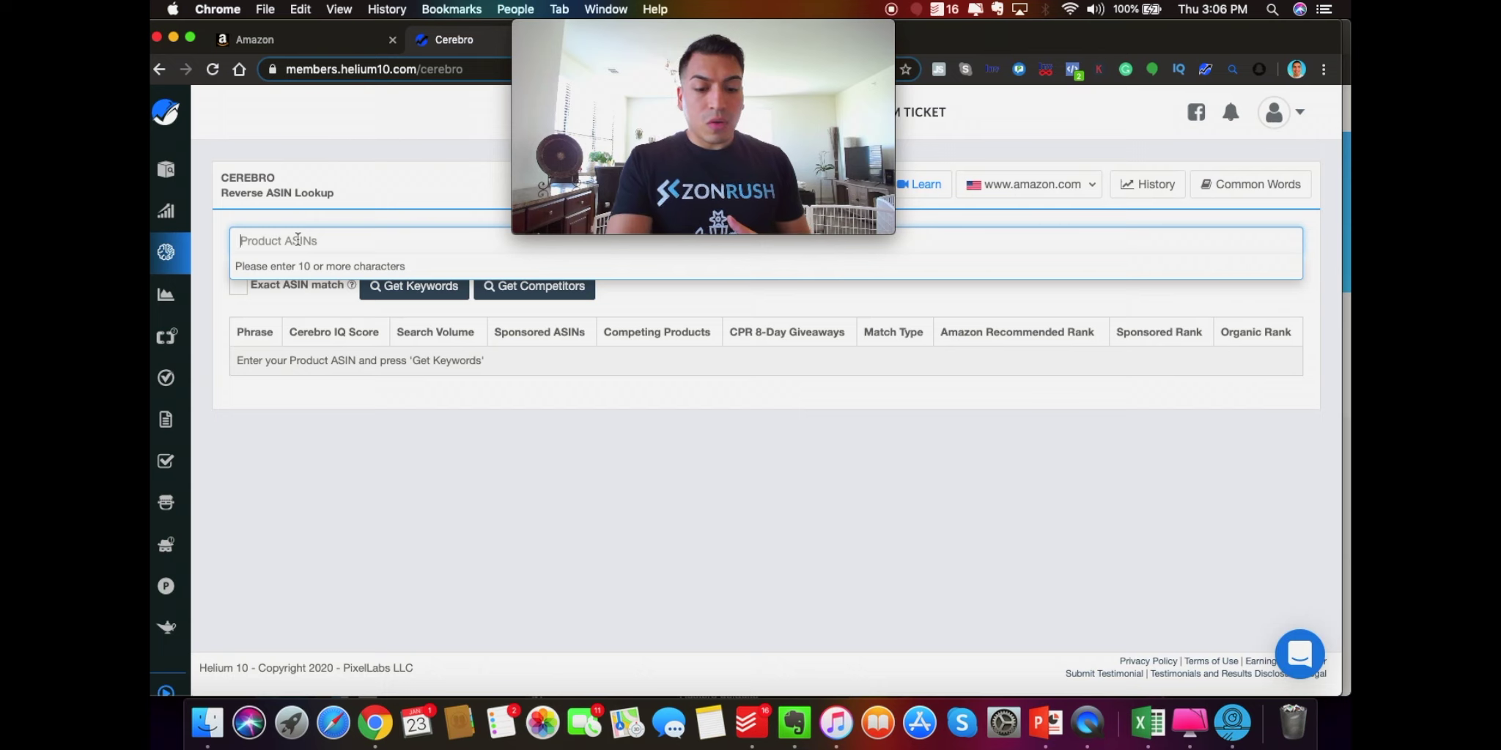
text(B07FQQK73H)
key(Return)
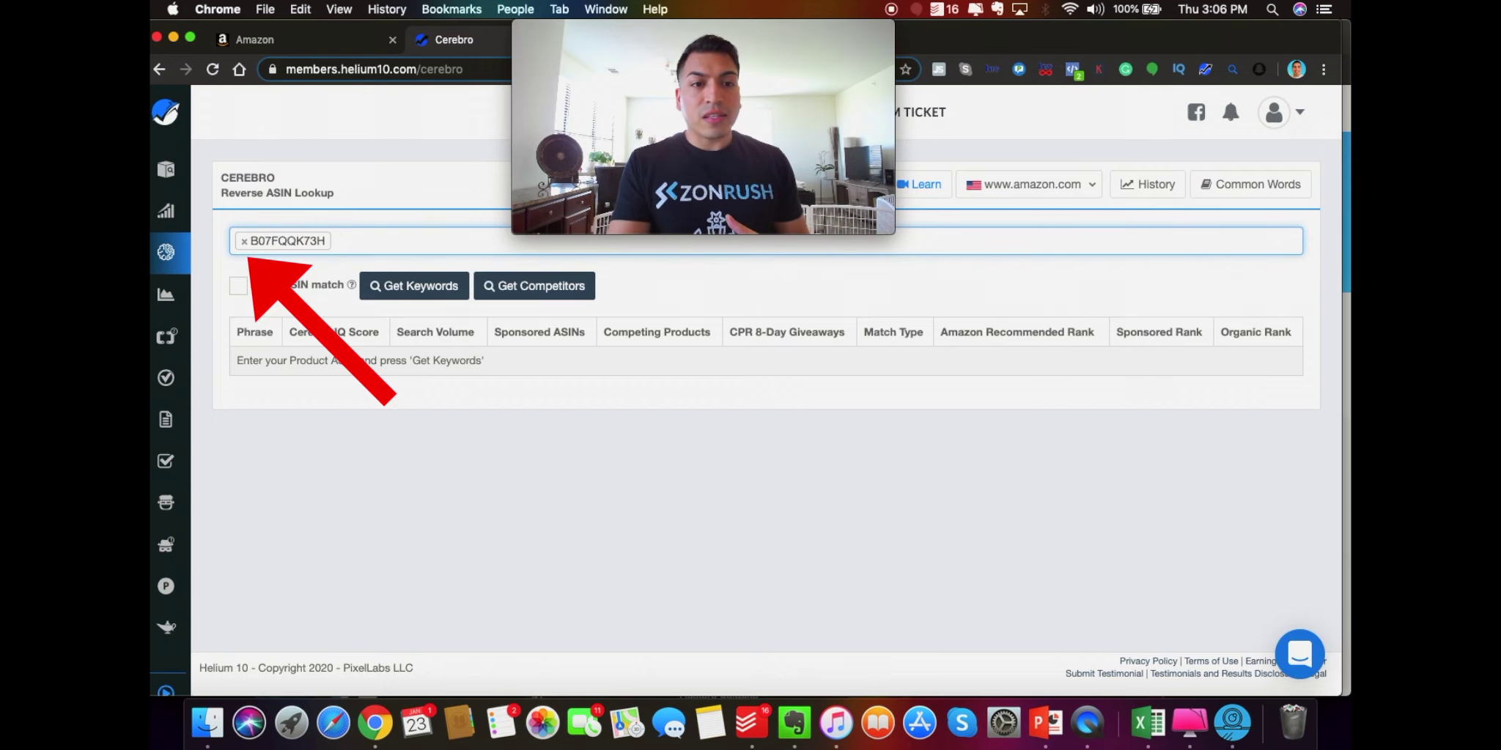
click(397, 282)
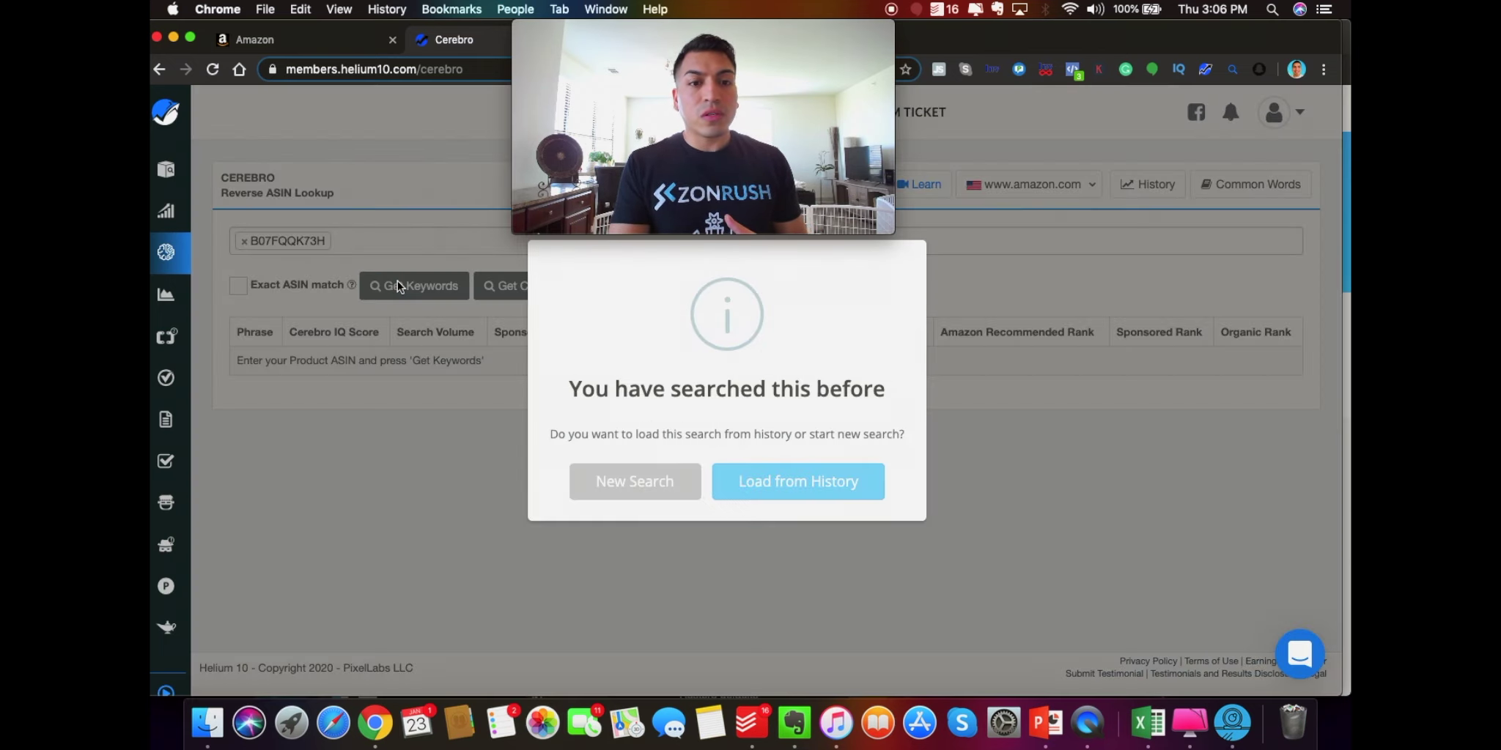
click(604, 483)
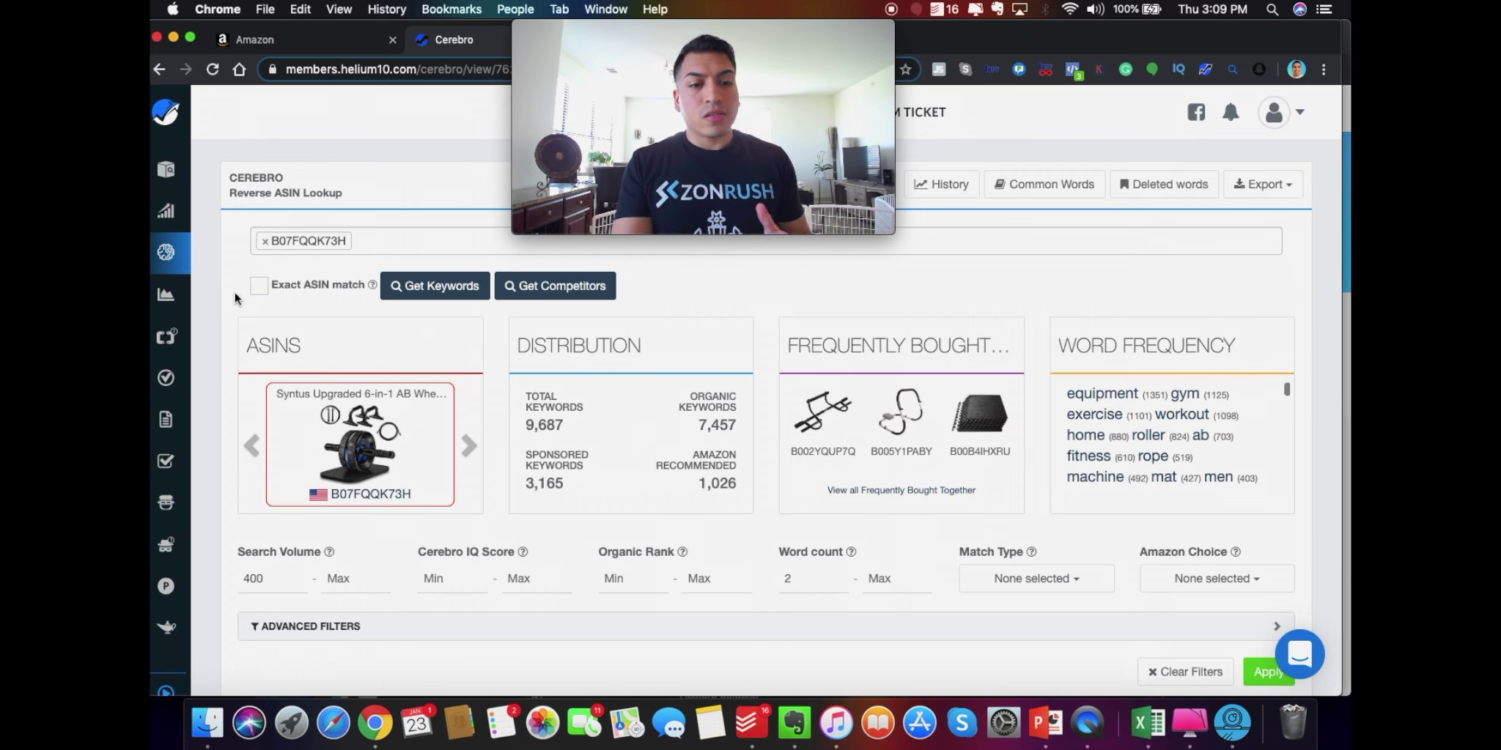
Step: Filter the keyword results by a minimum search volume of 400 and a minimum word count of 2
scroll(234, 292, down, 2)
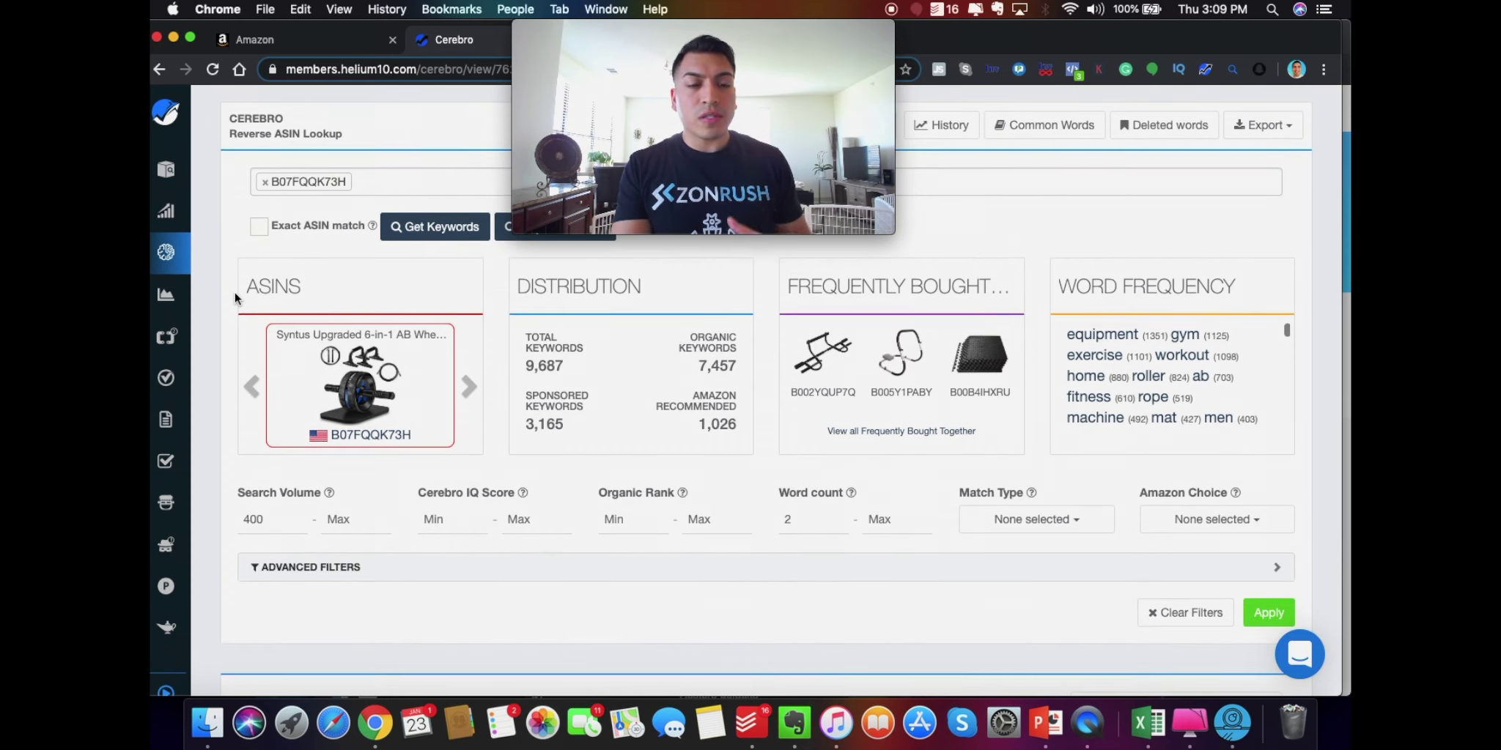
scroll(251, 368, down, 1)
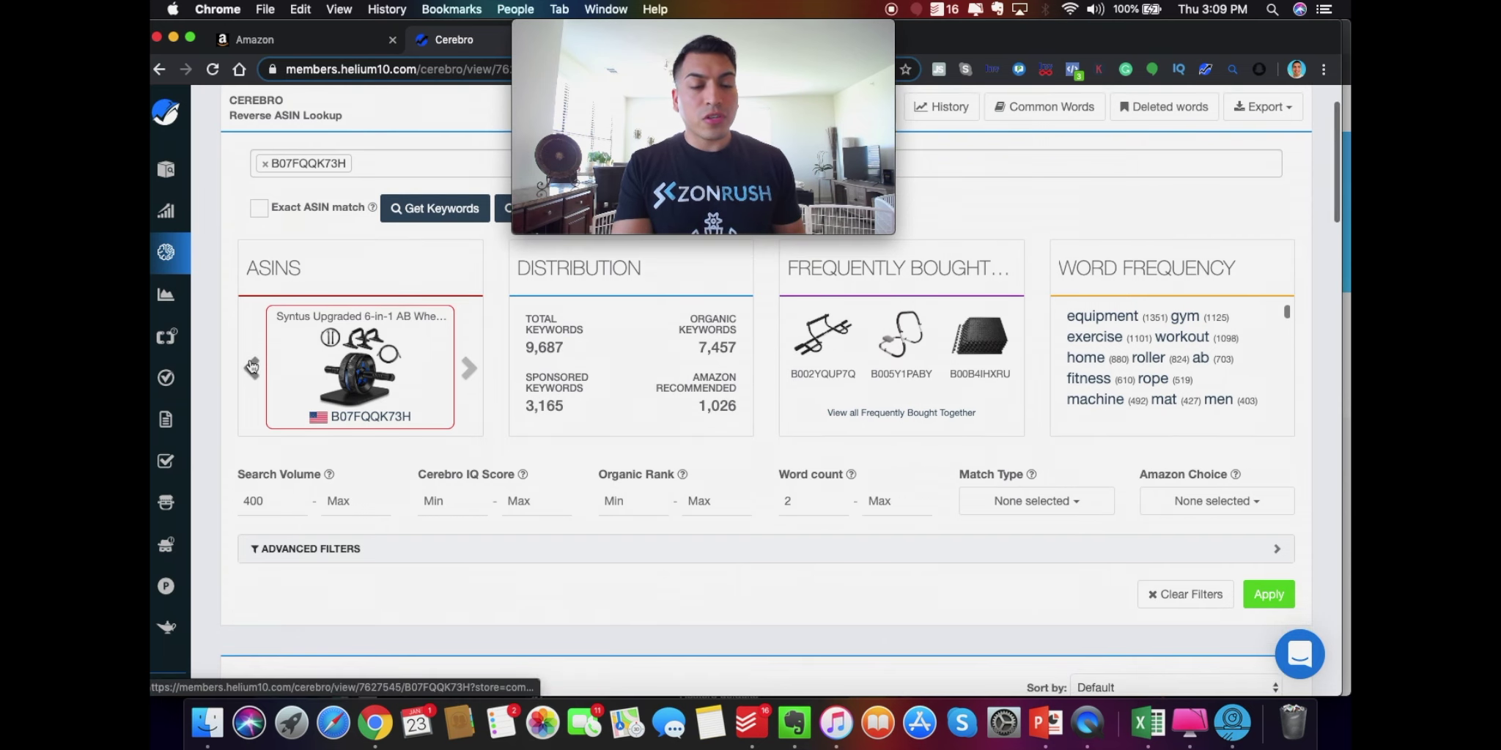
scroll(252, 368, down, 1)
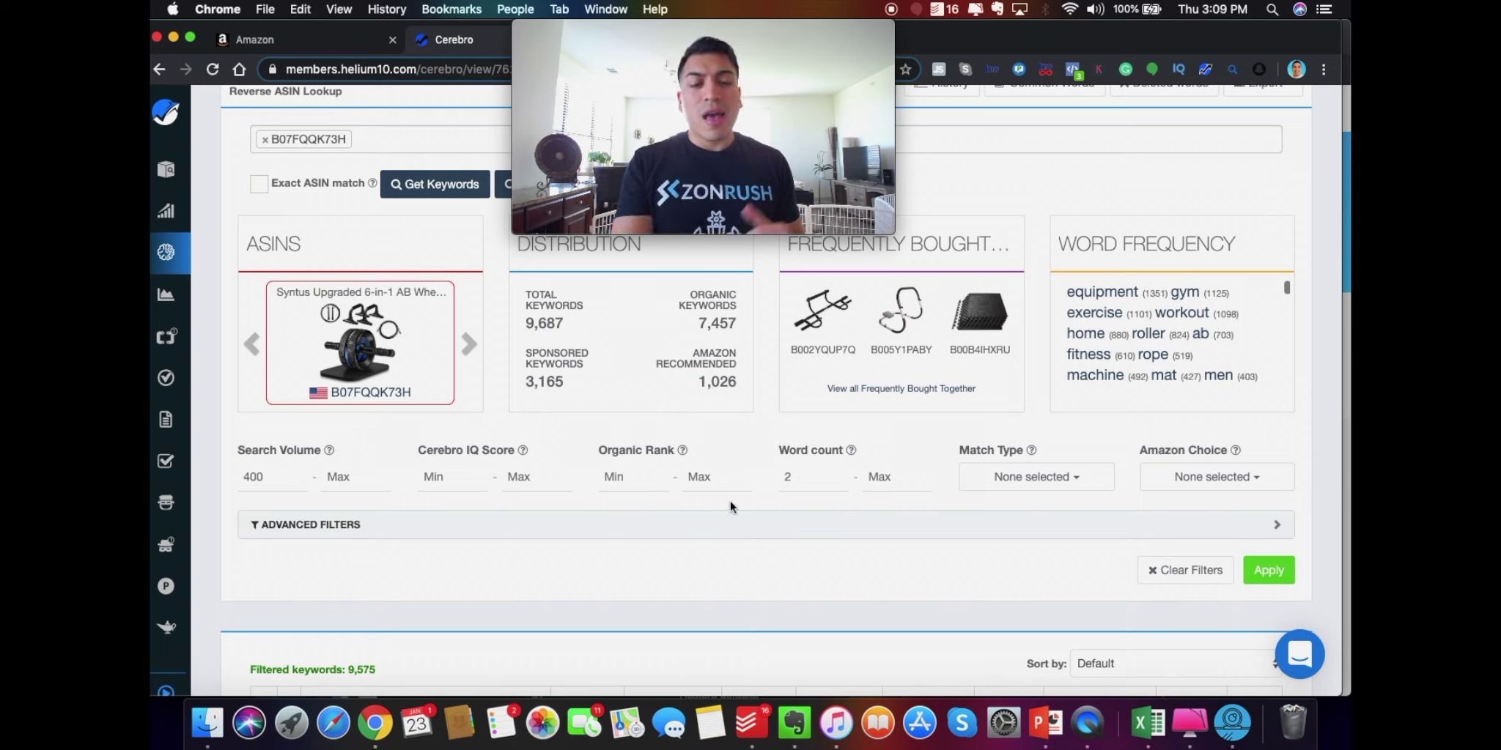
click(641, 486)
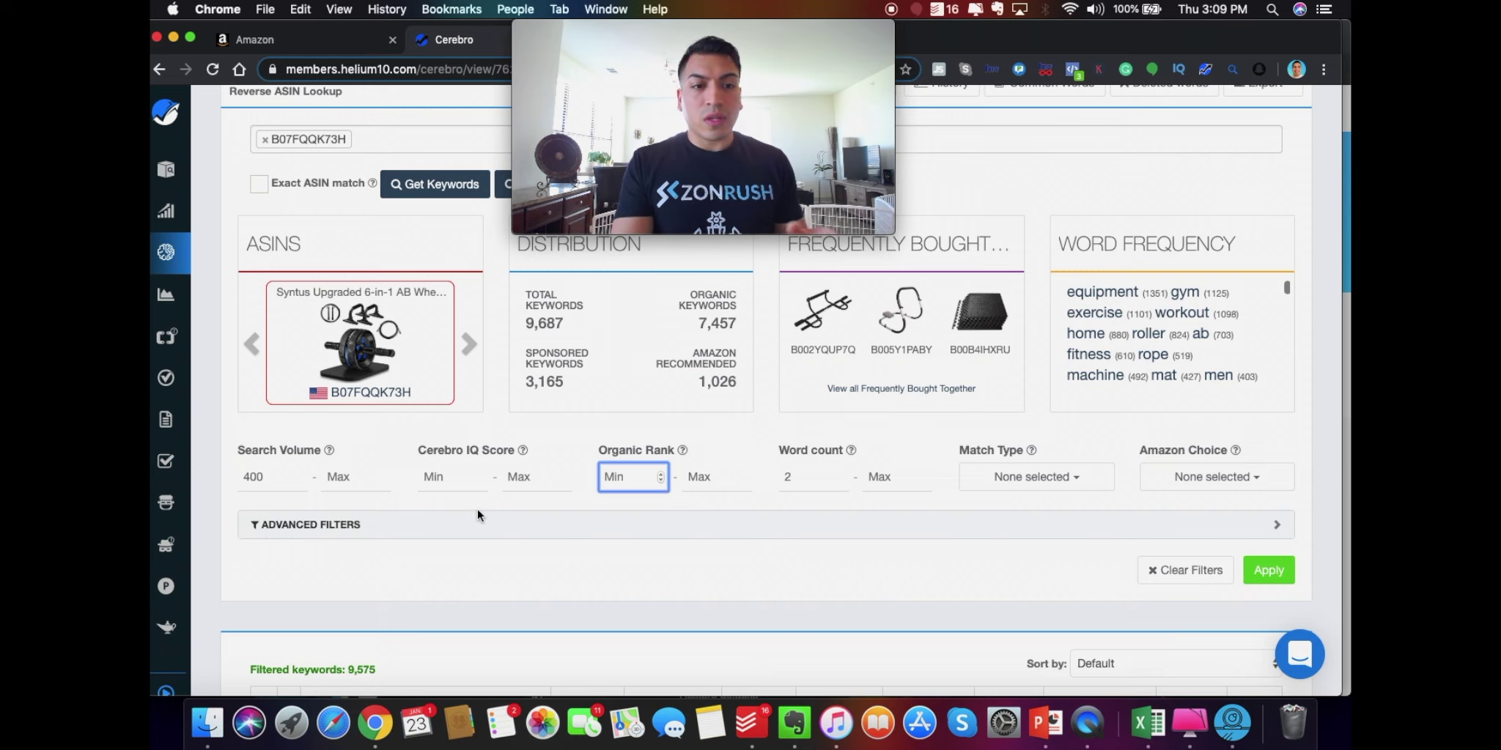
click(1282, 579)
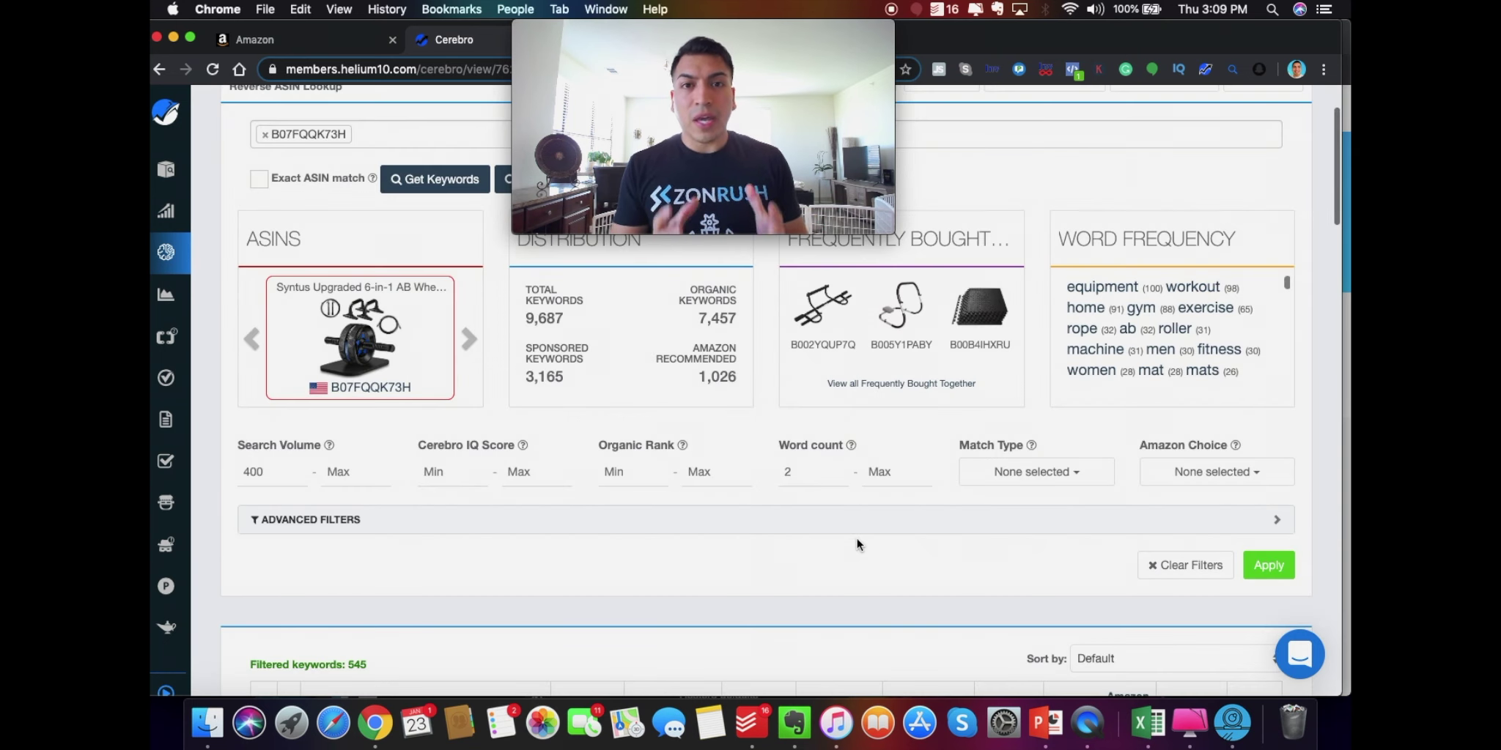
Step: Examine the filtered keyword table, comparing phrases by search volume, match type, sponsored rank and organic rank
scroll(857, 543, down, 5)
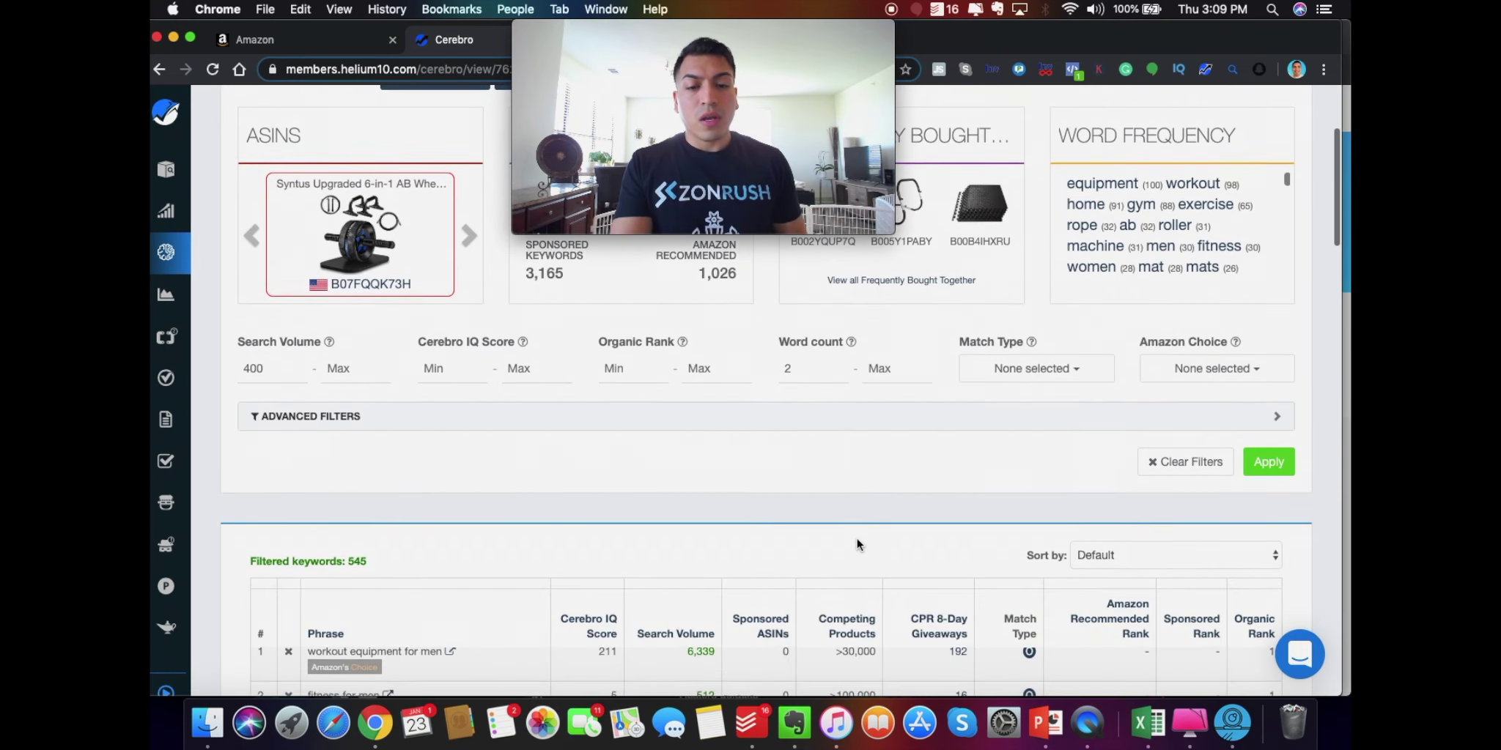
scroll(857, 540, down, 3)
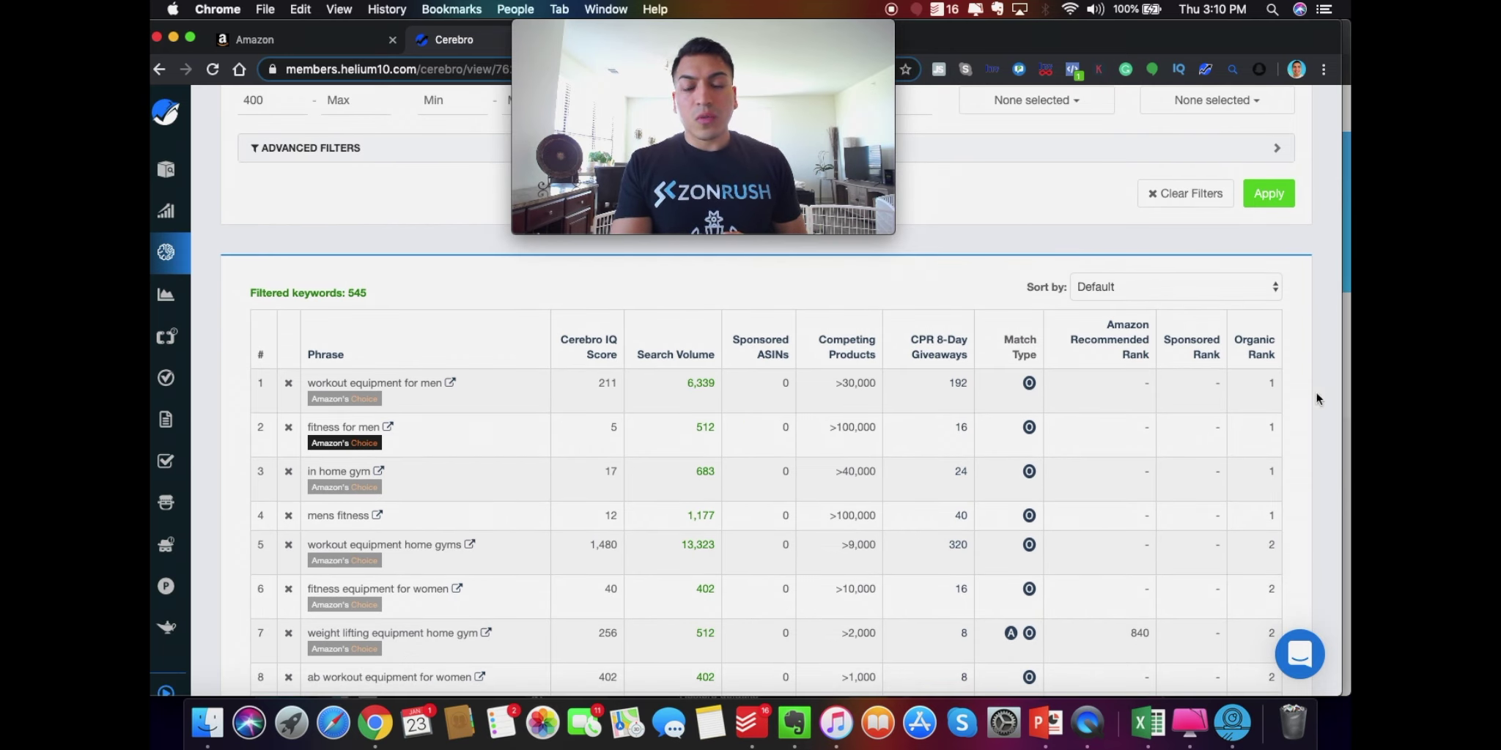
scroll(1274, 431, down, 4)
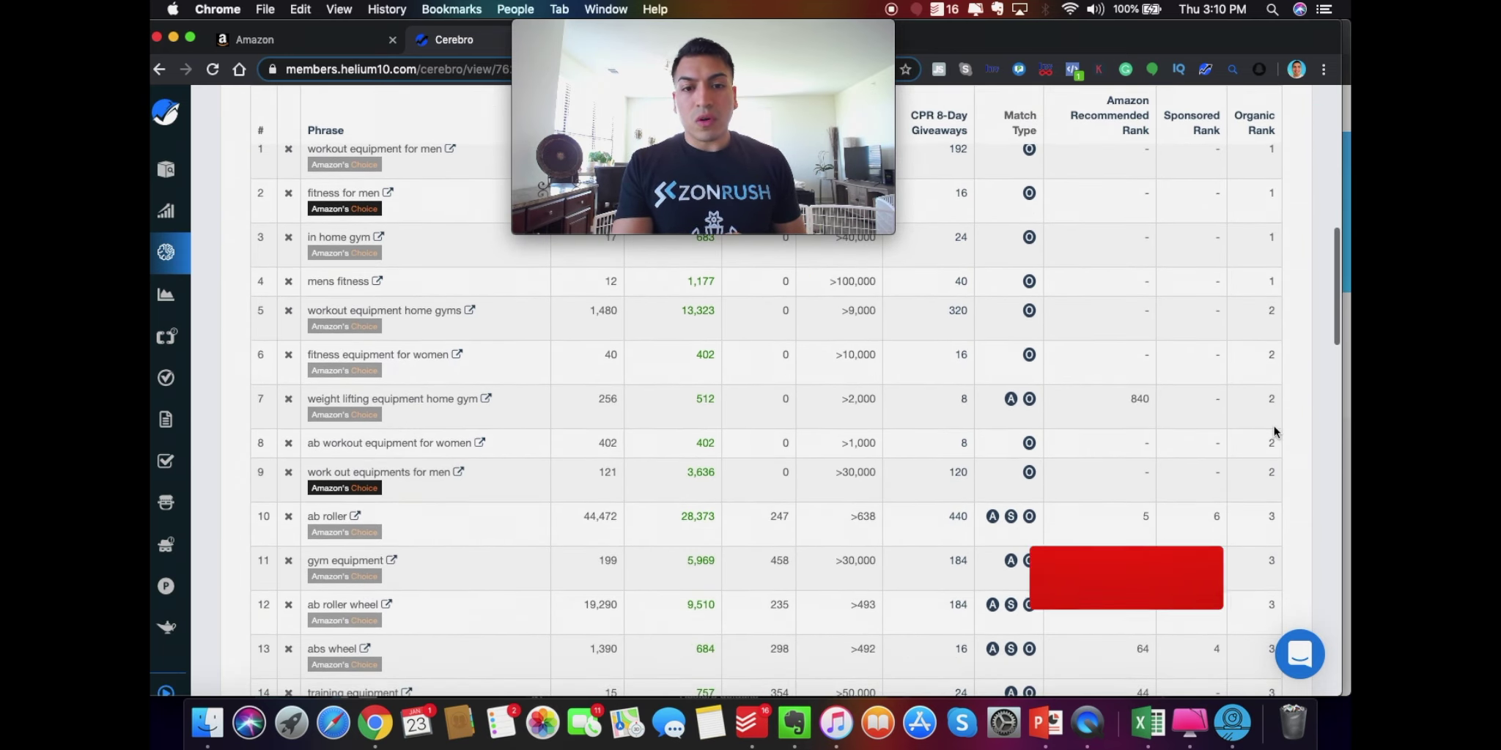
scroll(1274, 431, up, 2)
scroll(1274, 425, up, 12)
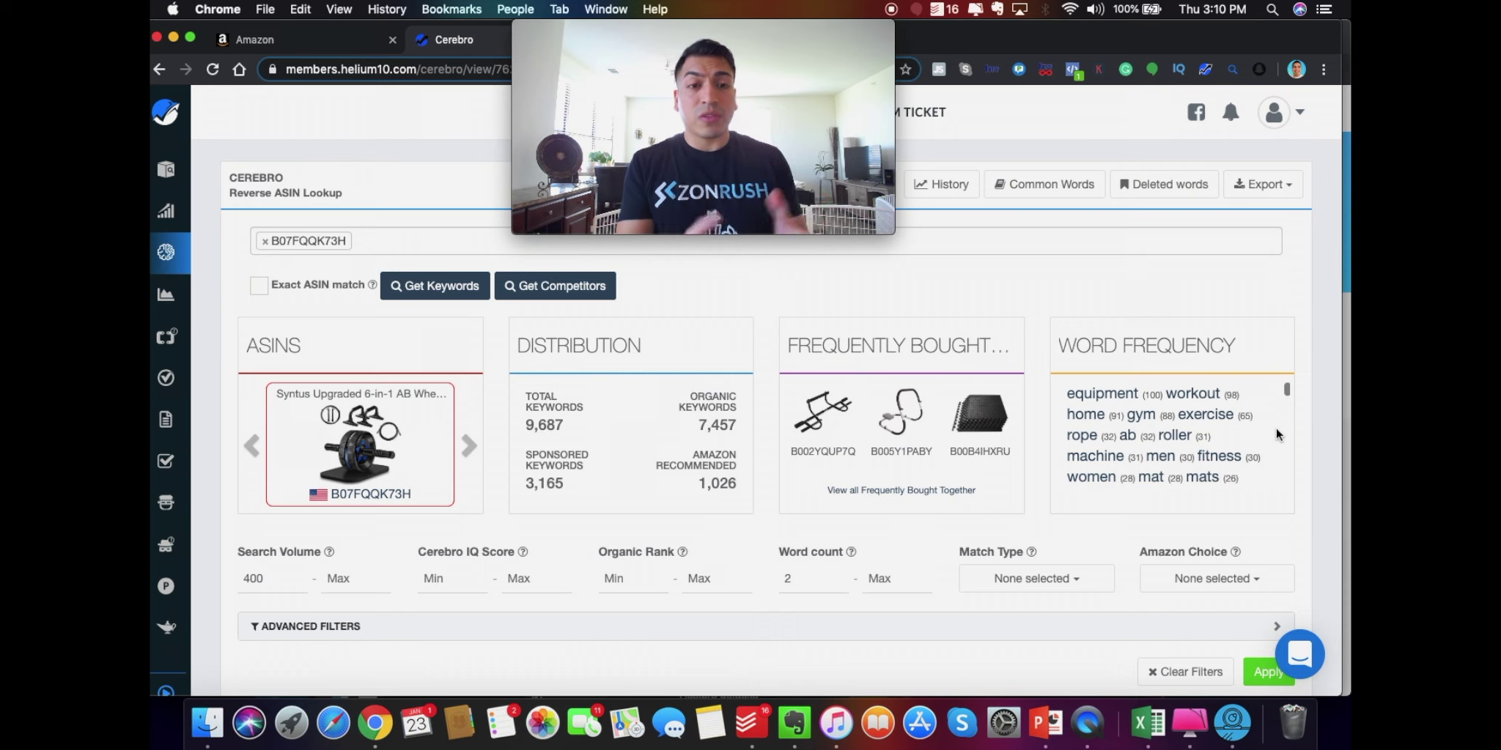
scroll(1276, 430, down, 5)
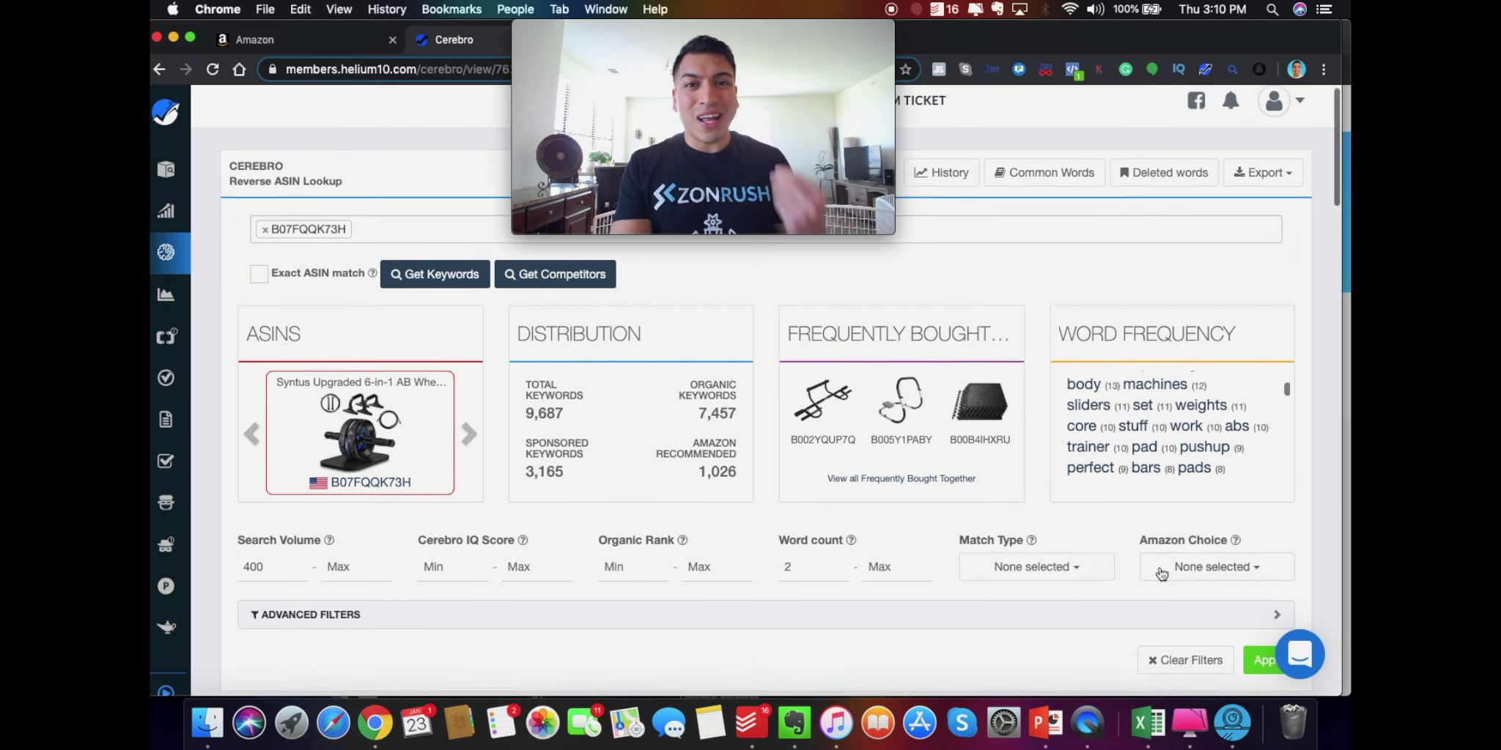
scroll(1173, 586, down, 10)
scroll(1160, 568, down, 2)
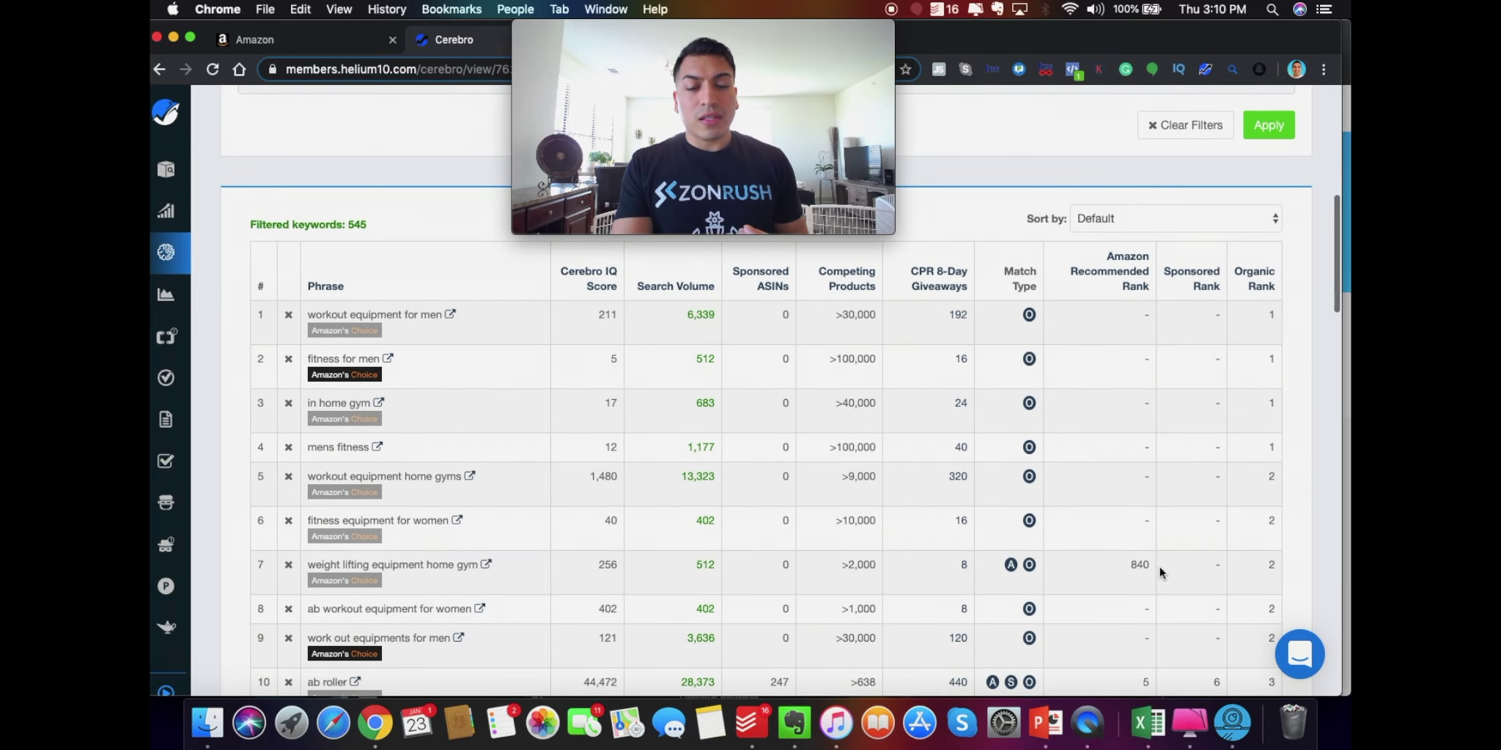
scroll(1210, 429, down, 5)
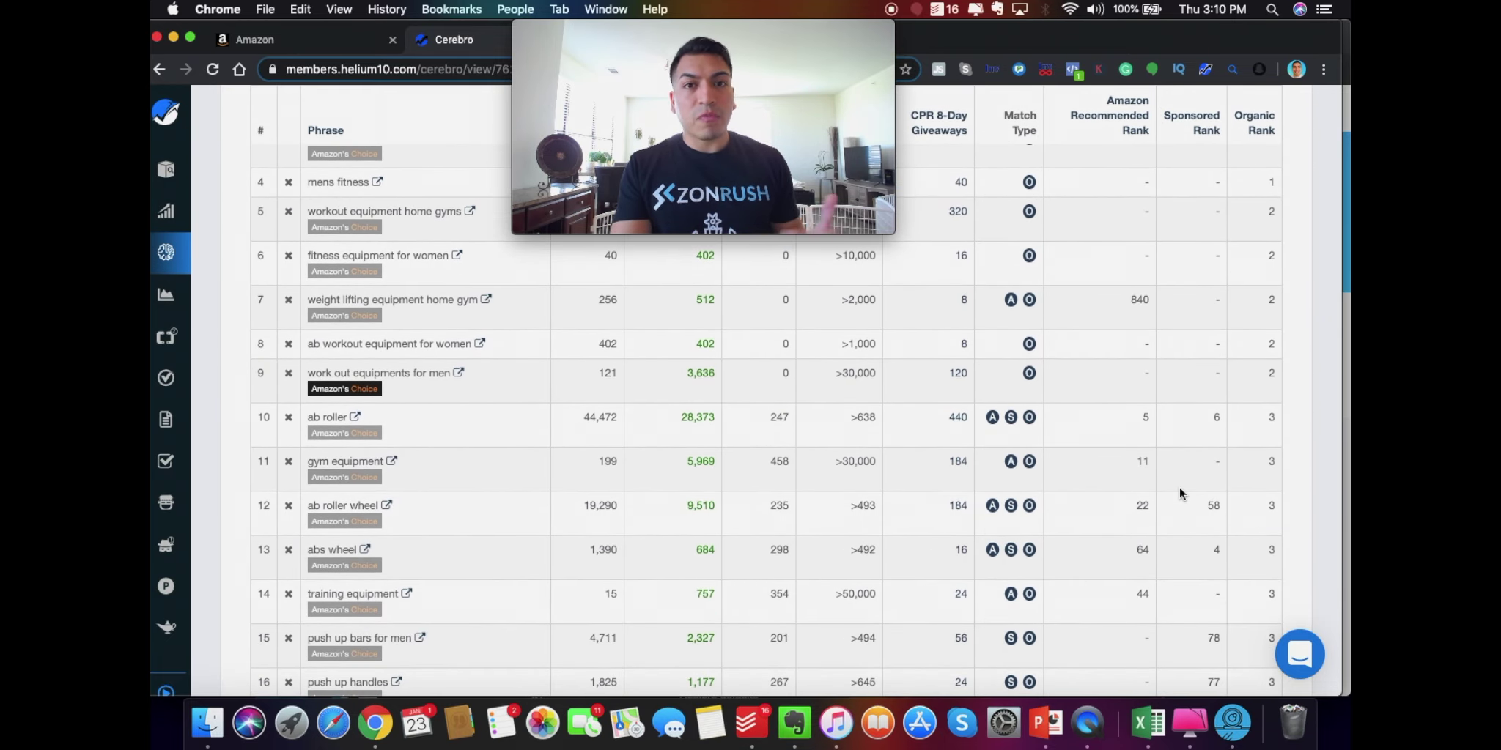
scroll(1180, 489, up, 3)
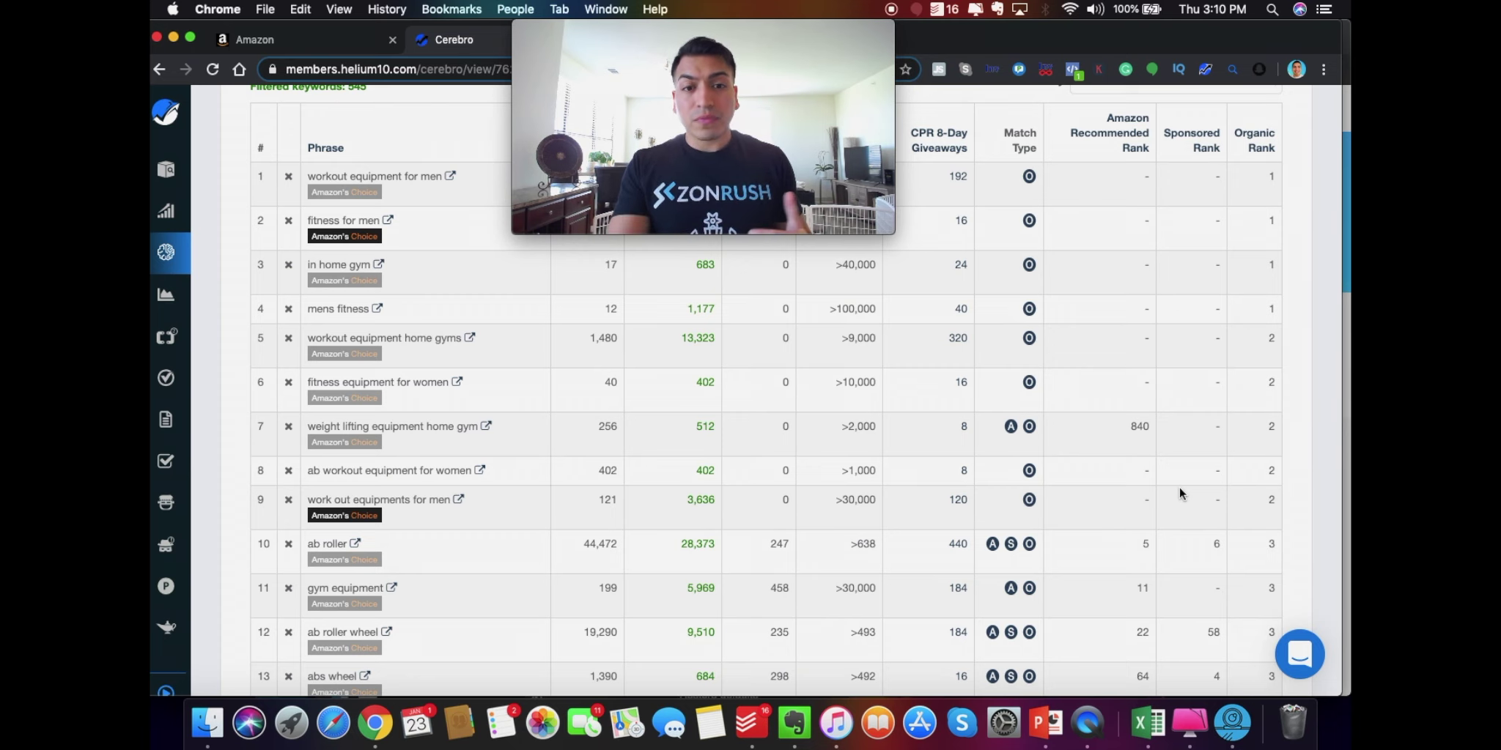
scroll(1180, 488, up, 3)
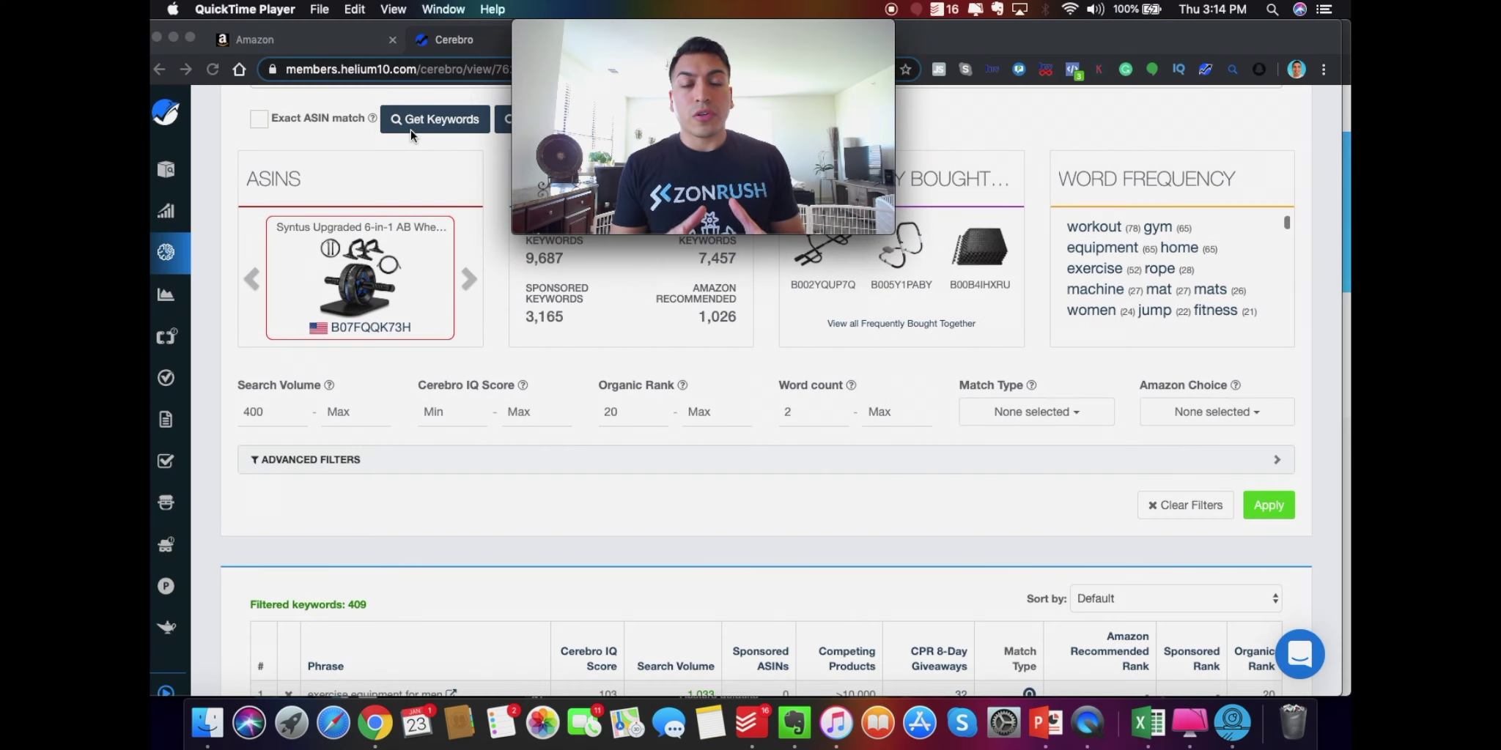
Step: Apply a minimum organic rank of 20 to the keyword filters
click(618, 408)
click(619, 410)
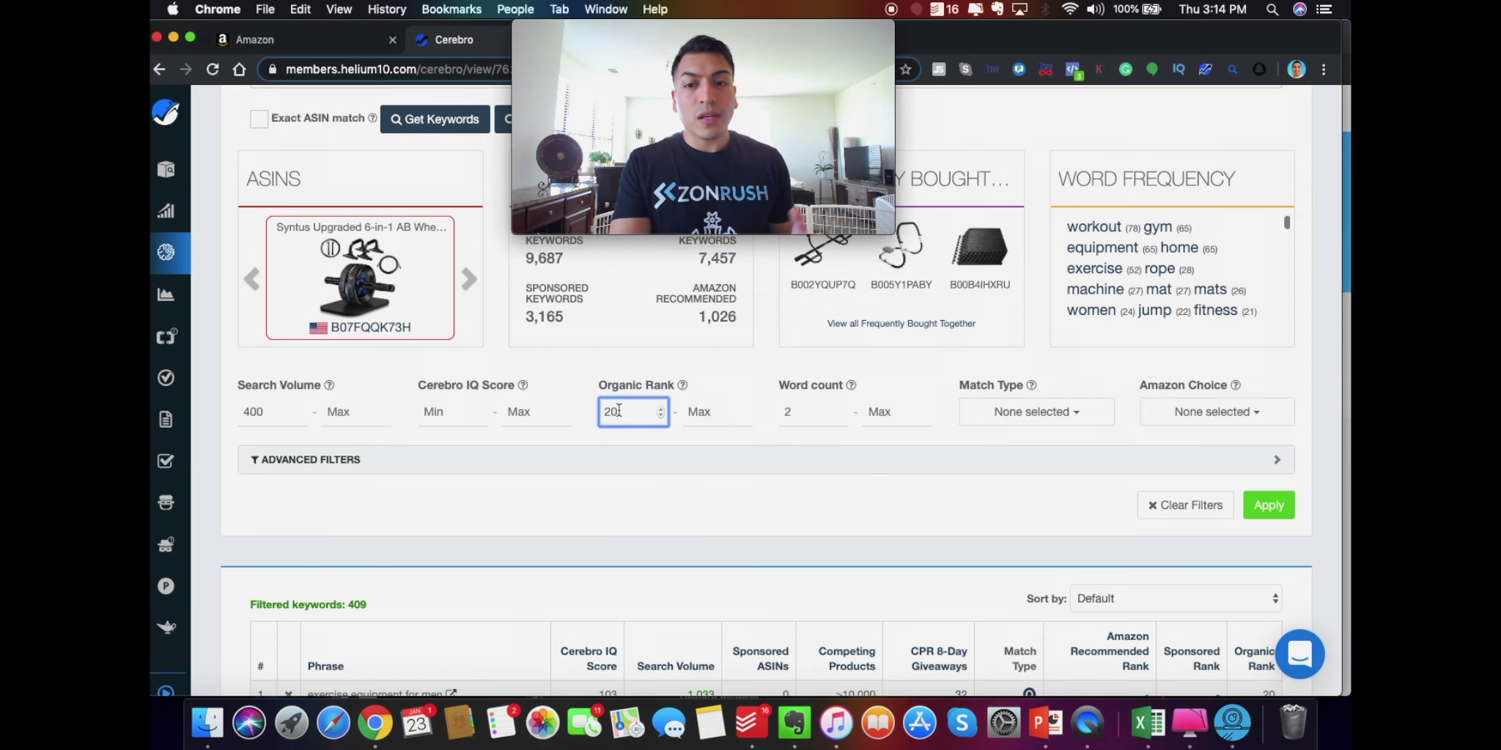
scroll(984, 520, down, 4)
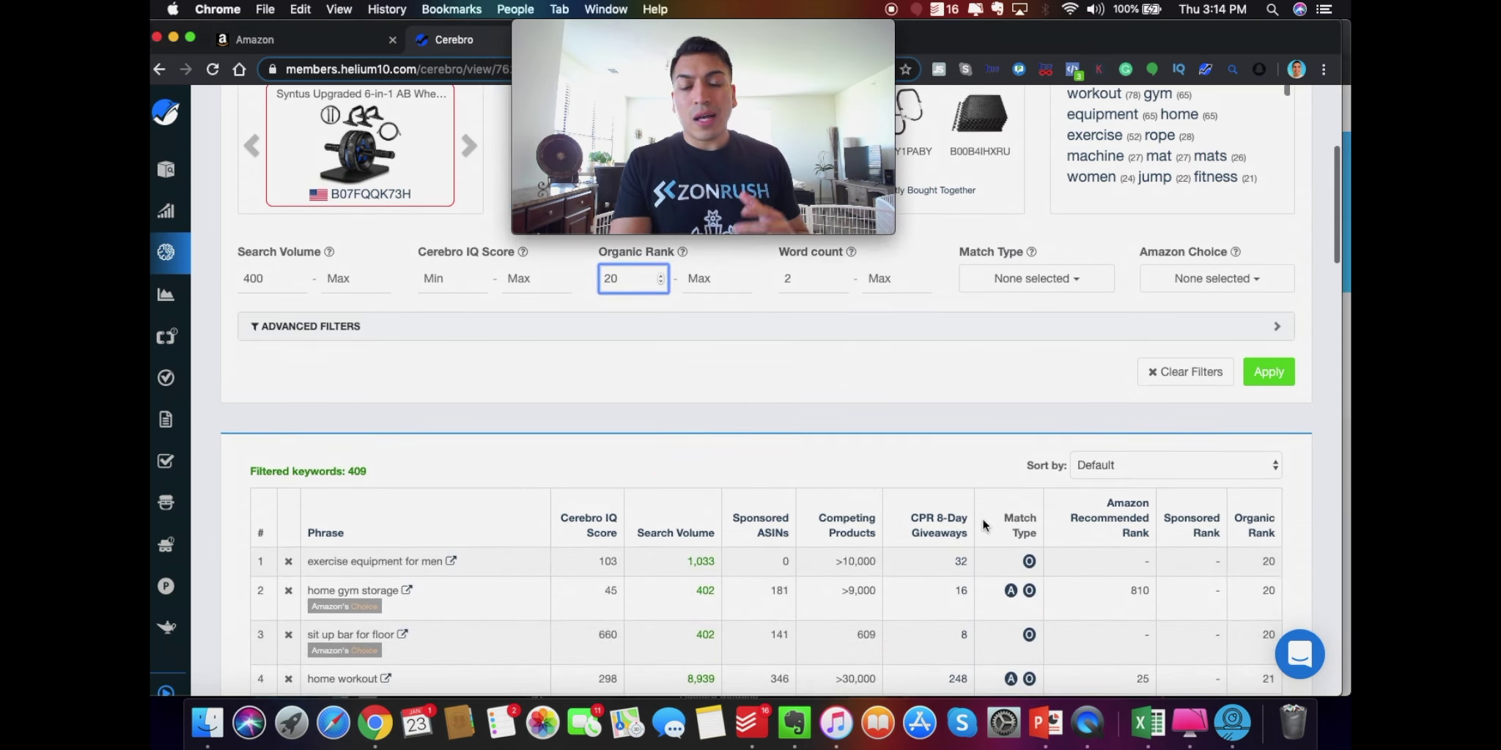
scroll(983, 524, up, 1)
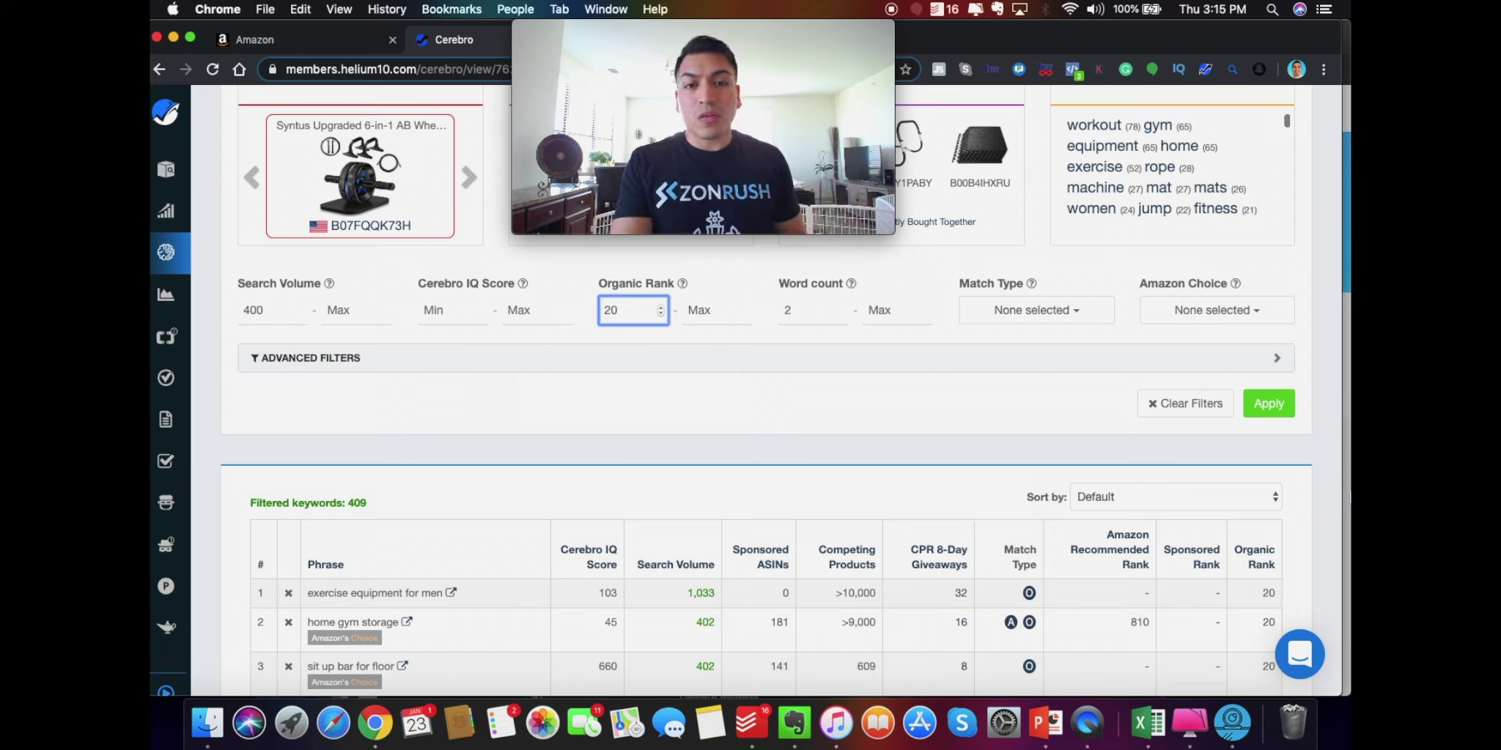
click(1281, 405)
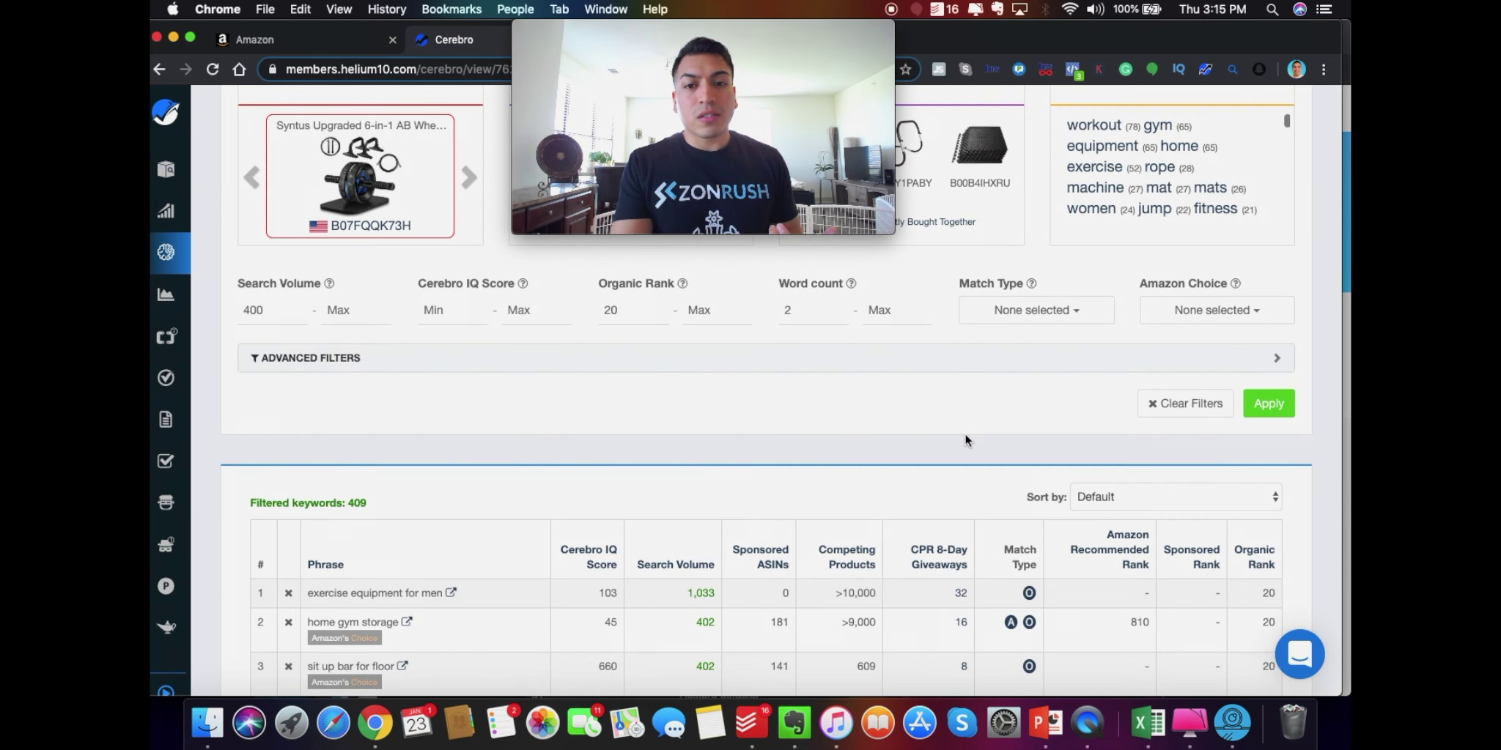
Step: Review the keywords from organic rank 20 onward, checking their sponsored ASINs, giveaway estimates and sponsored ranks
scroll(965, 437, down, 2)
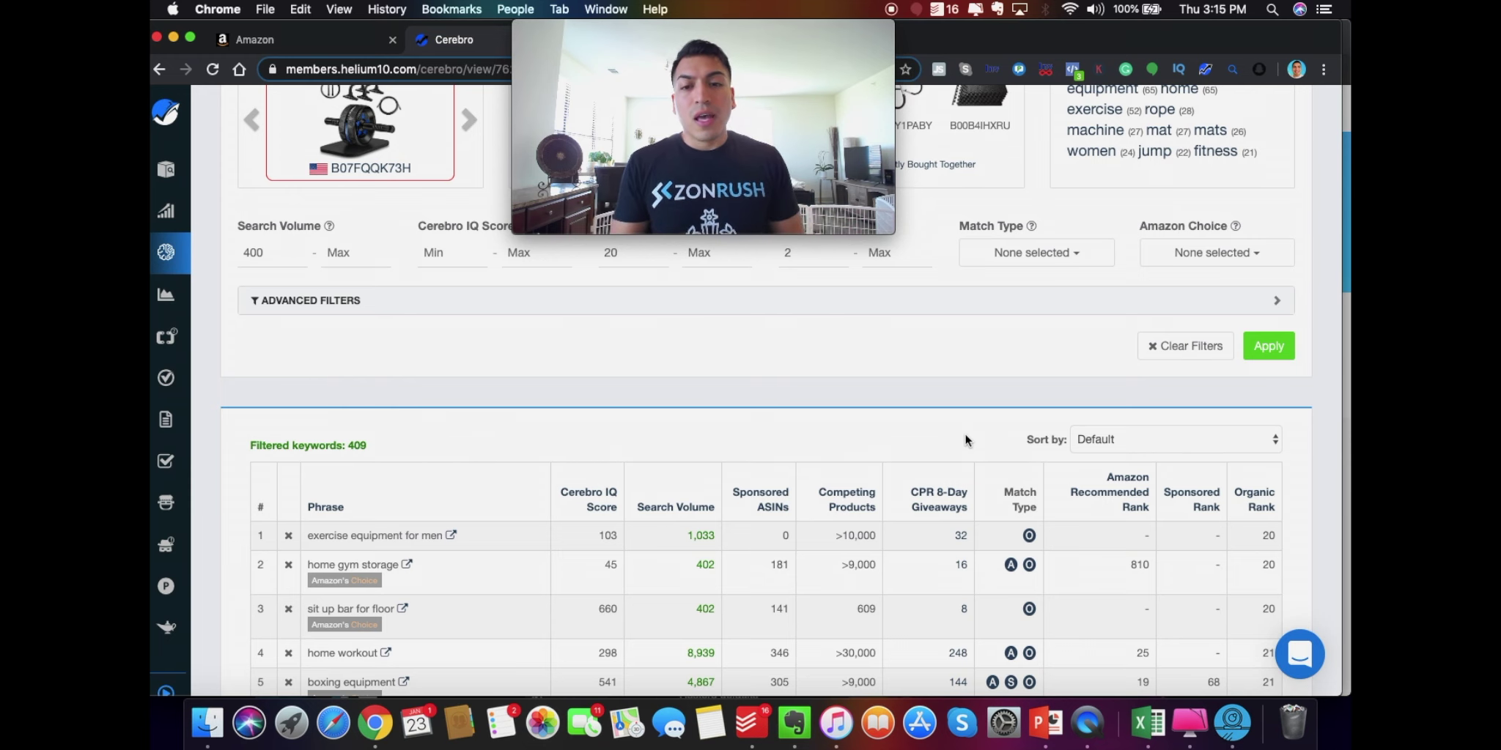
scroll(965, 435, down, 1)
scroll(965, 435, down, 1)
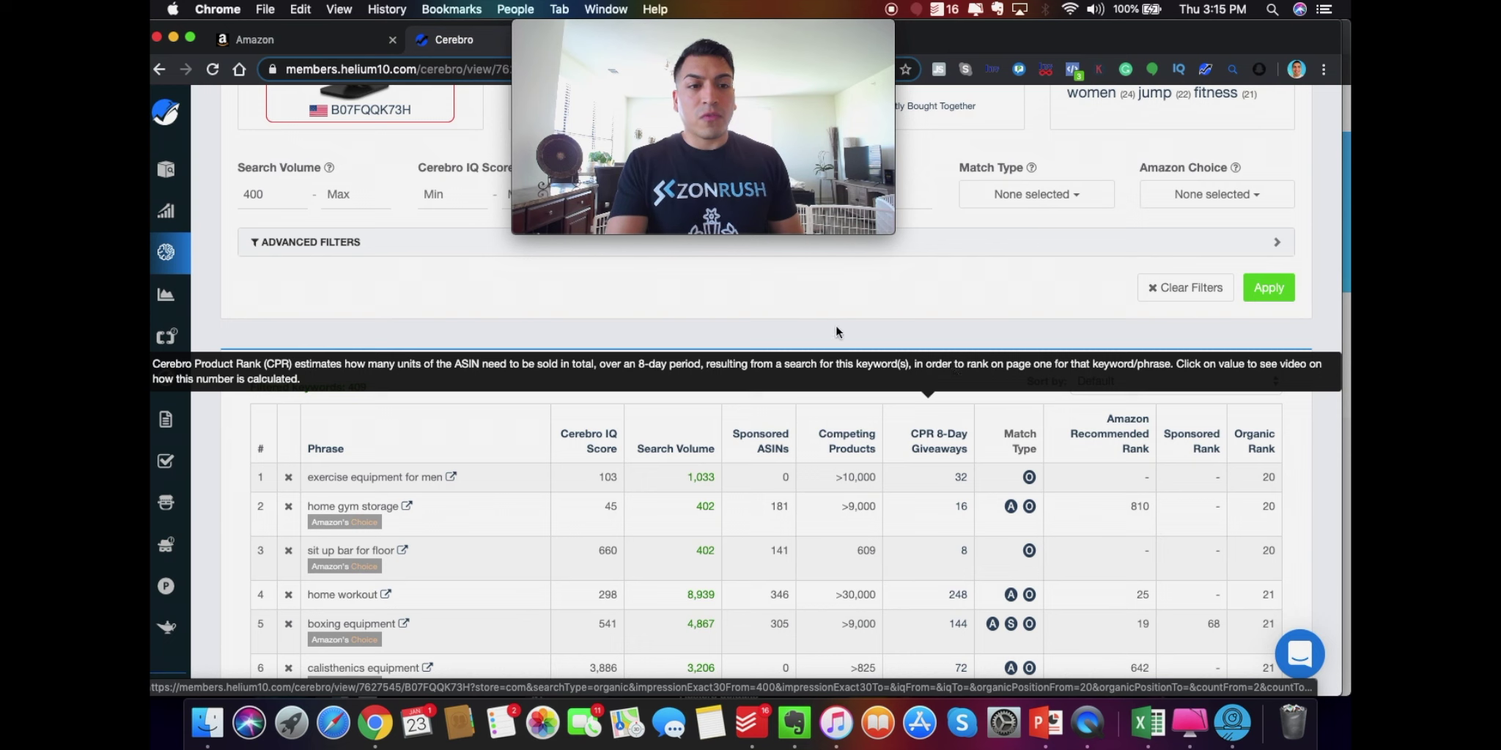
scroll(779, 318, down, 1)
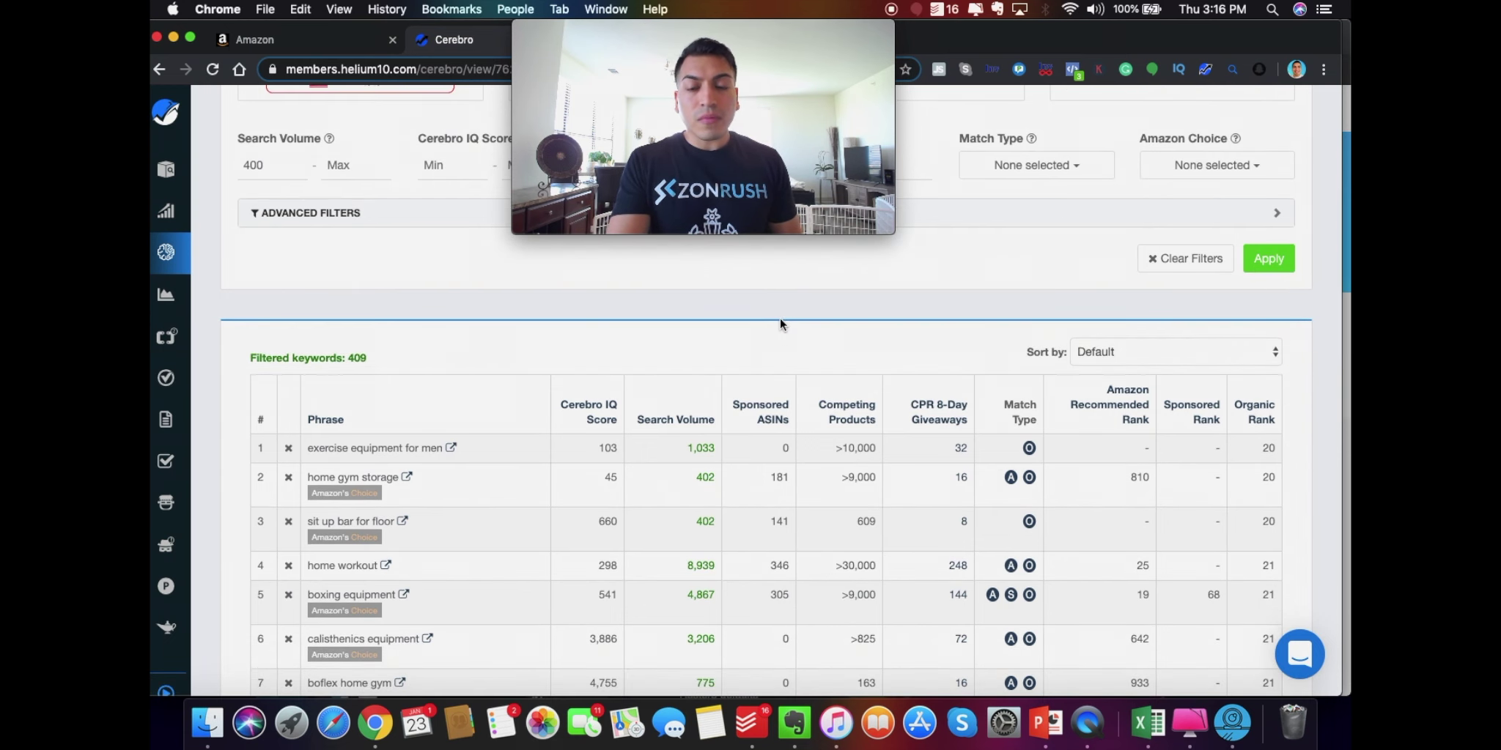
scroll(762, 373, down, 2)
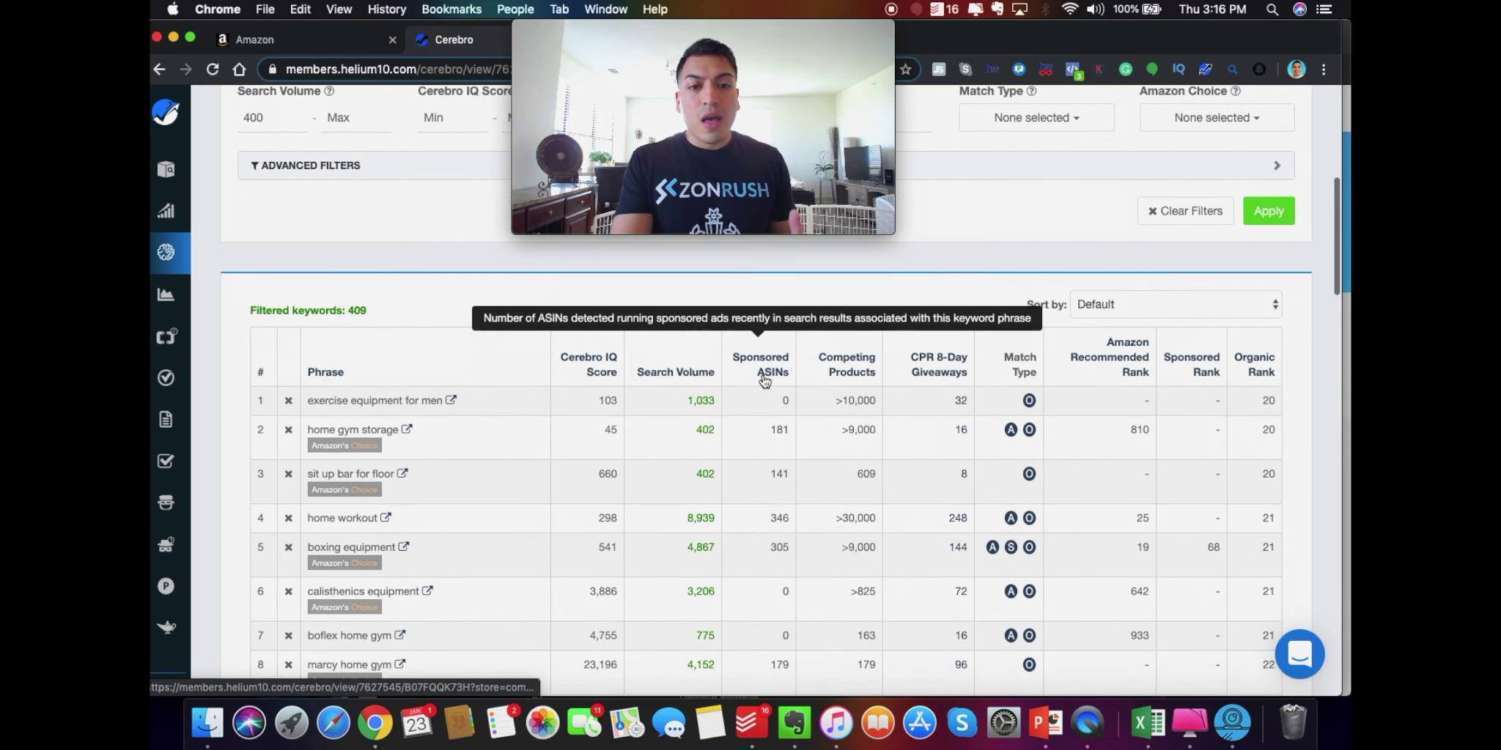
scroll(1196, 418, down, 1)
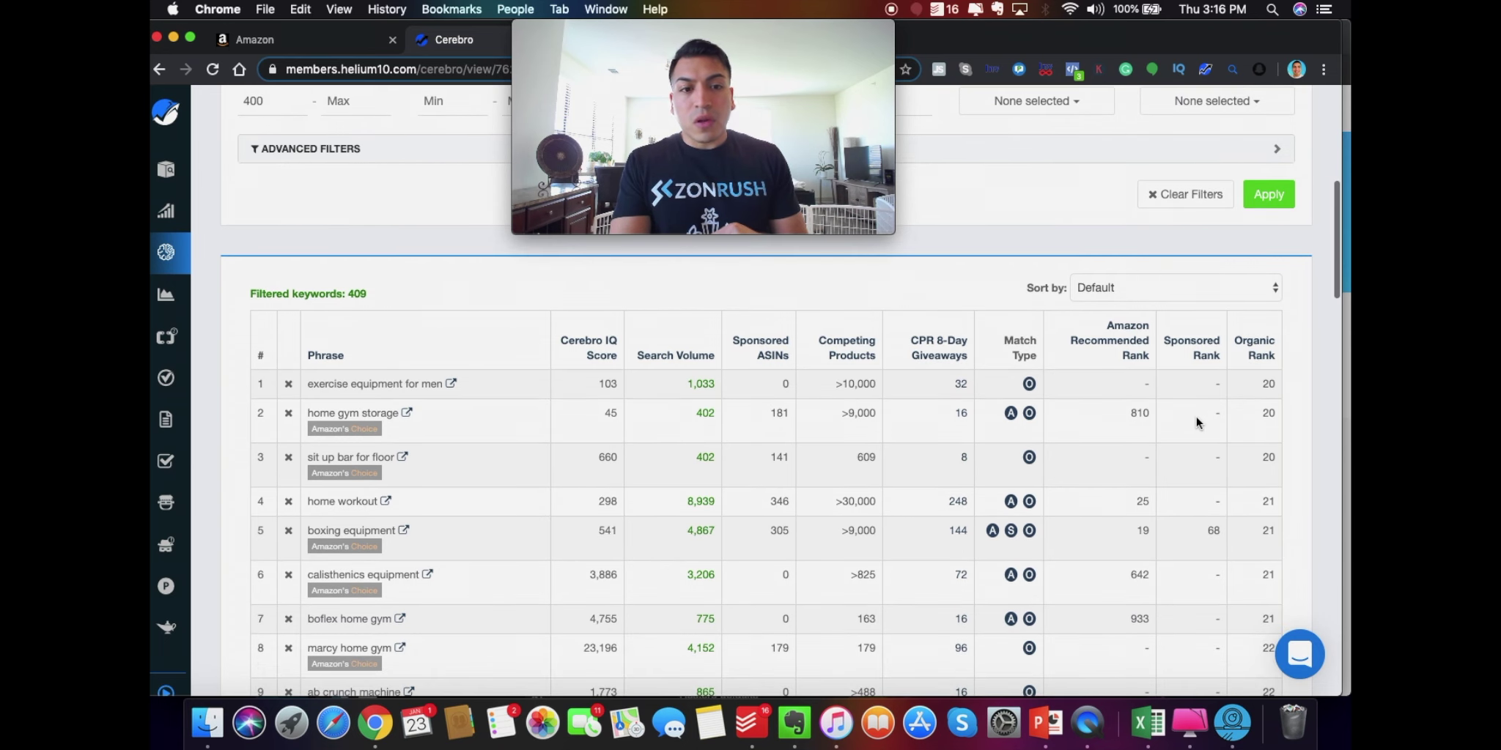
scroll(592, 426, down, 2)
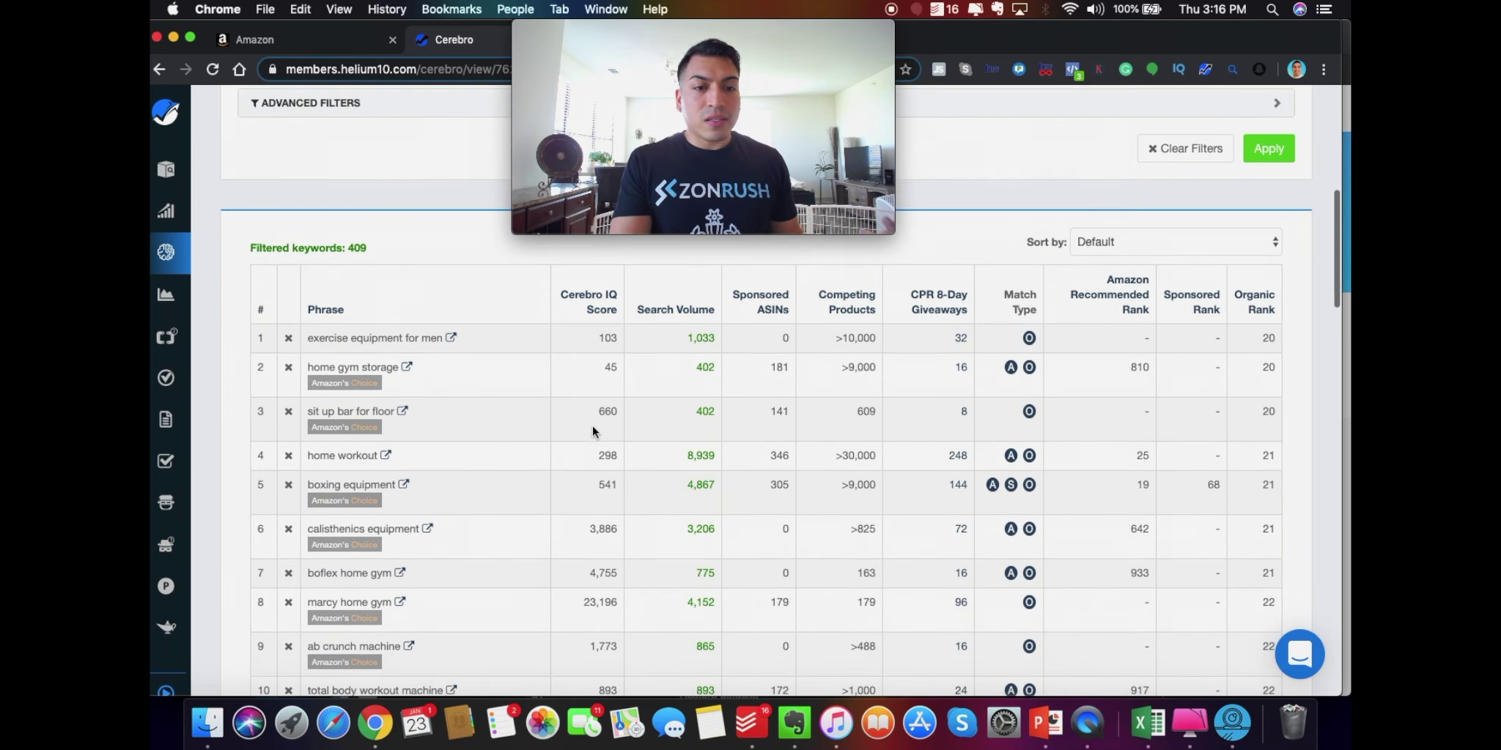
Step: Export the filtered Cerebro keywords and open the resulting spreadsheet in Excel
scroll(593, 426, up, 3)
scroll(592, 426, up, 4)
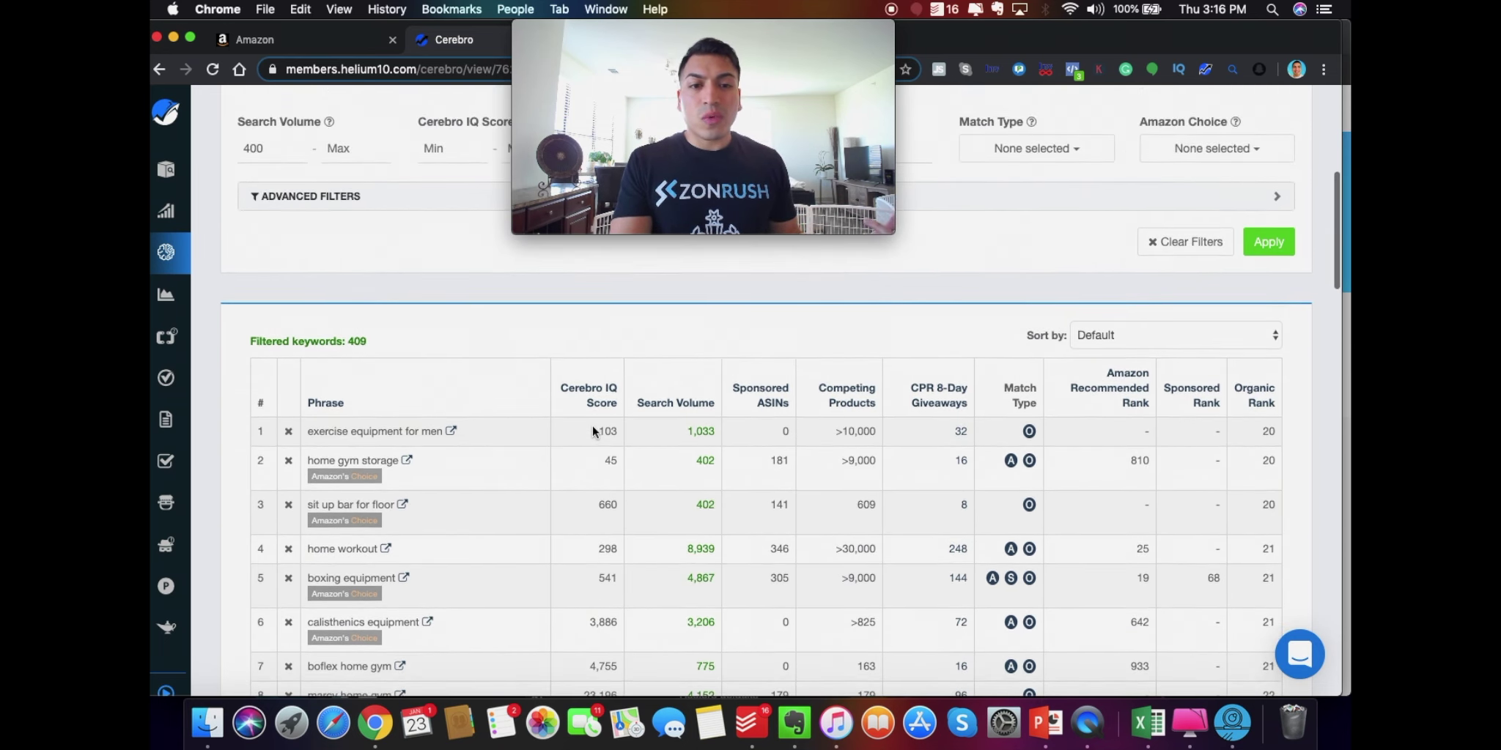
scroll(592, 431, up, 10)
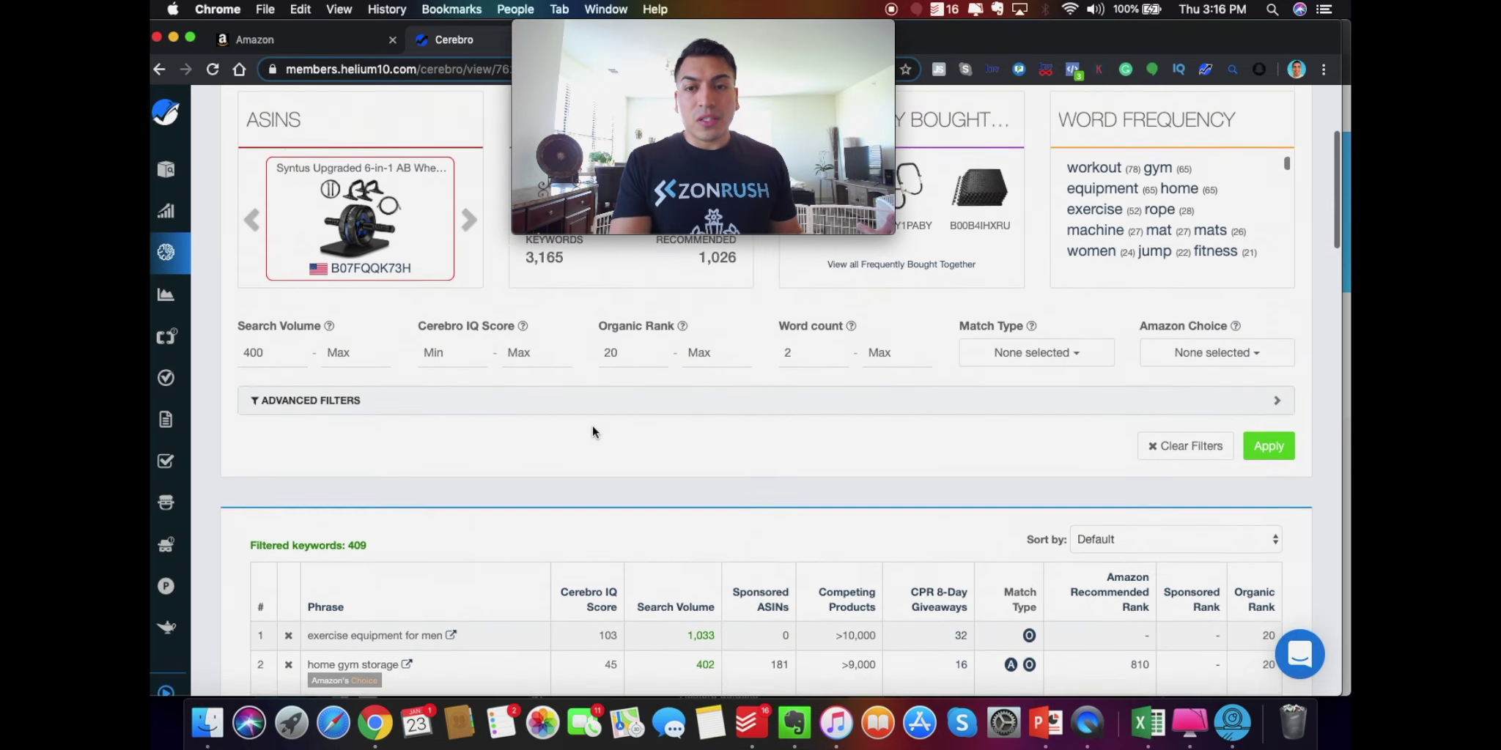
click(1259, 195)
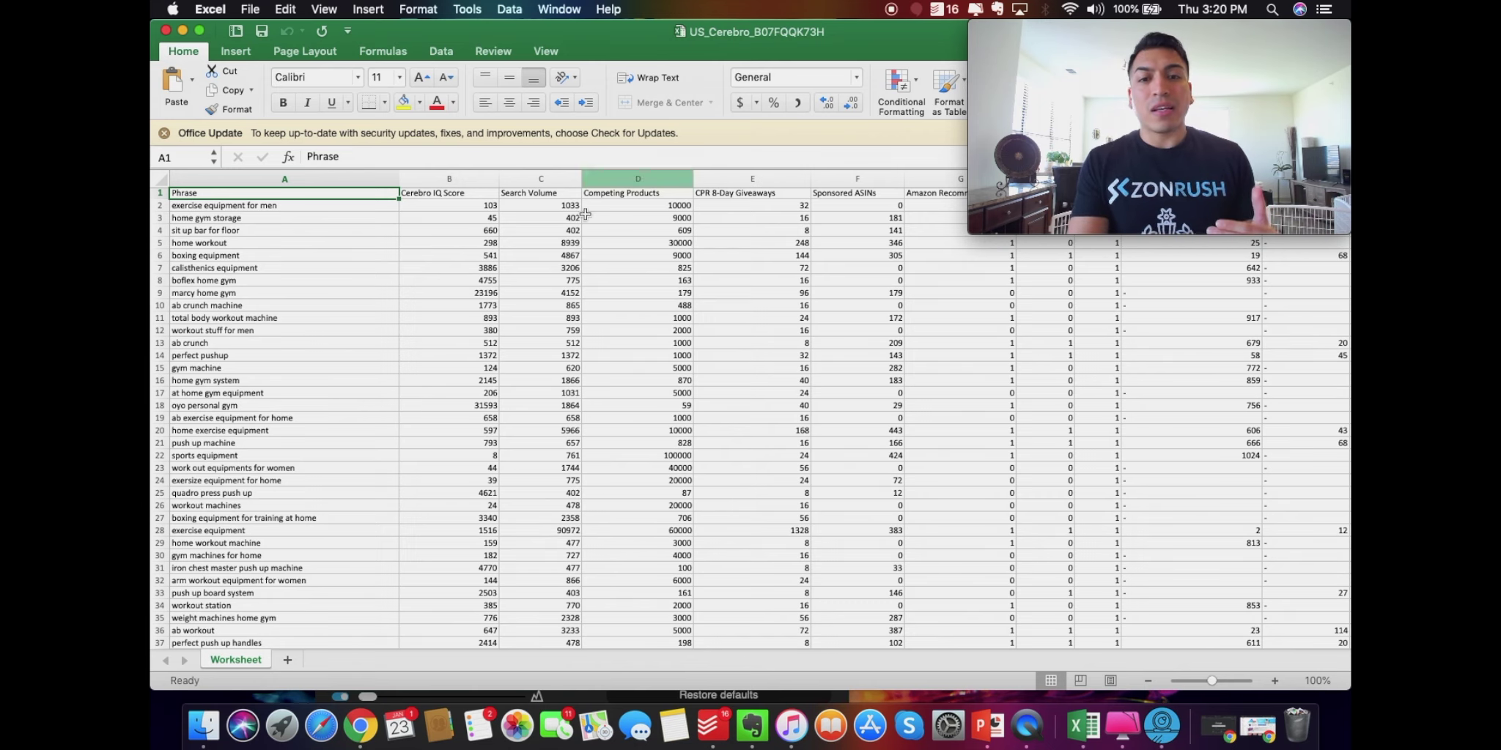
Step: Look across all columns of the exported keyword worksheet, from the phrases to the rank columns
scroll(596, 363, right, 5)
scroll(596, 363, right, 1)
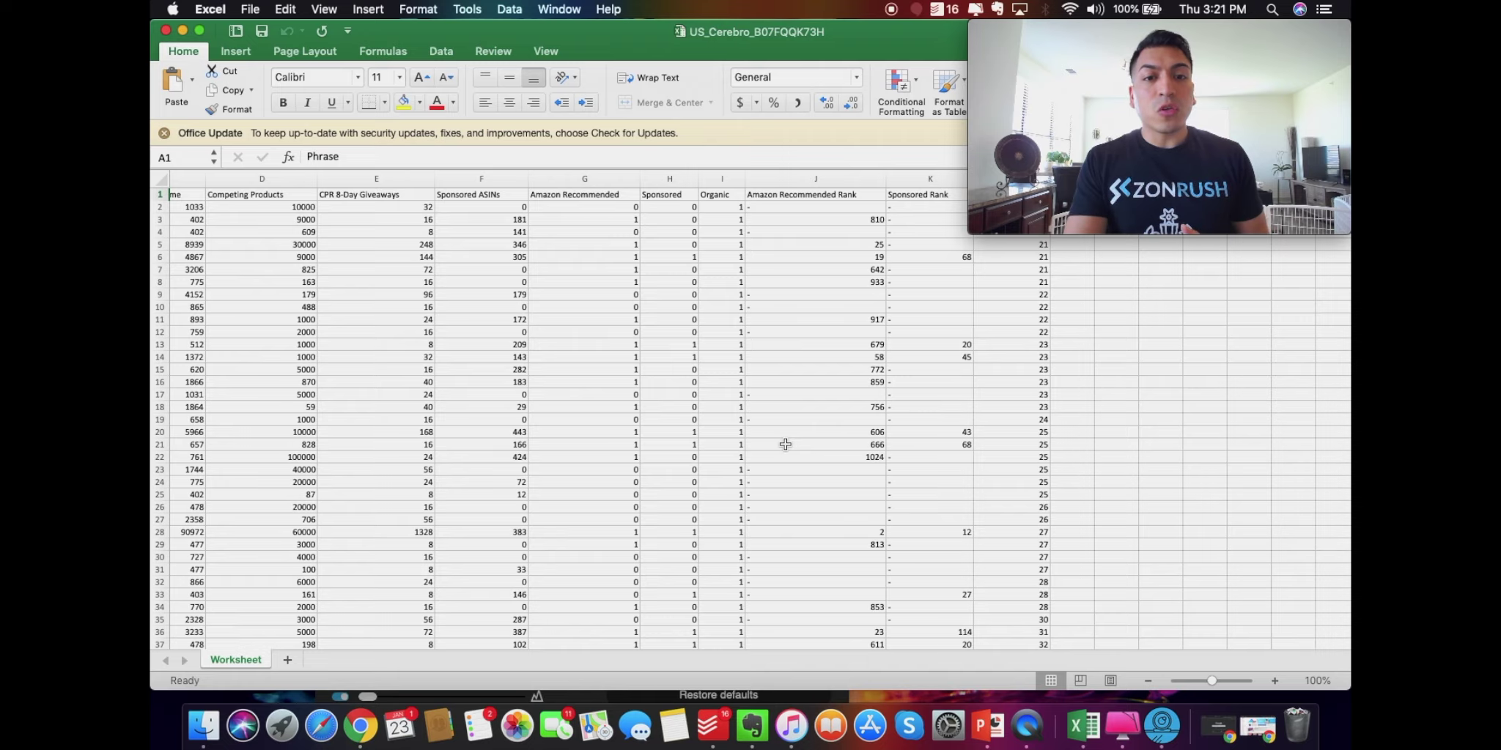
scroll(785, 444, left, 3)
scroll(785, 445, left, 2)
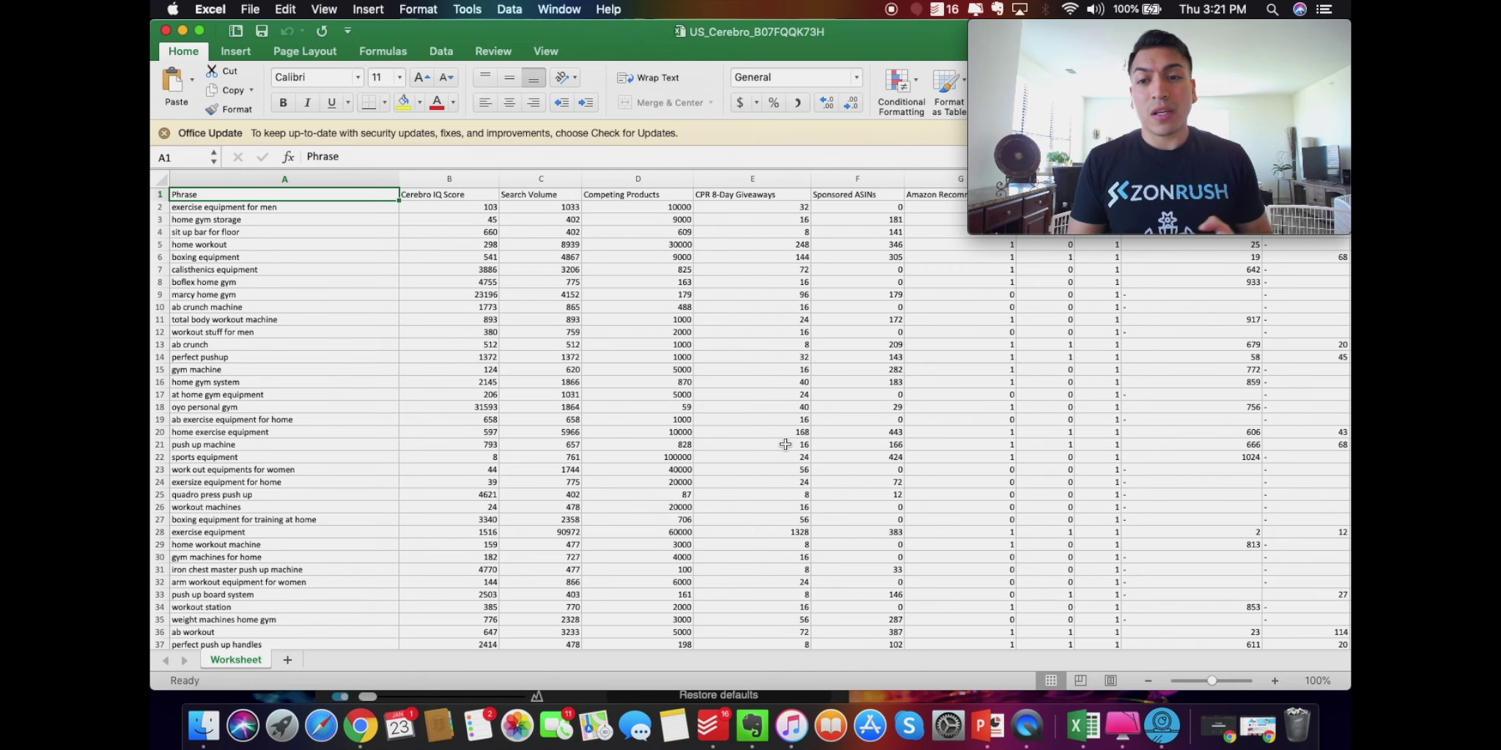
Step: Examine the exported keyword phrases together with their search volume and competing products figures
scroll(785, 451, right, 2)
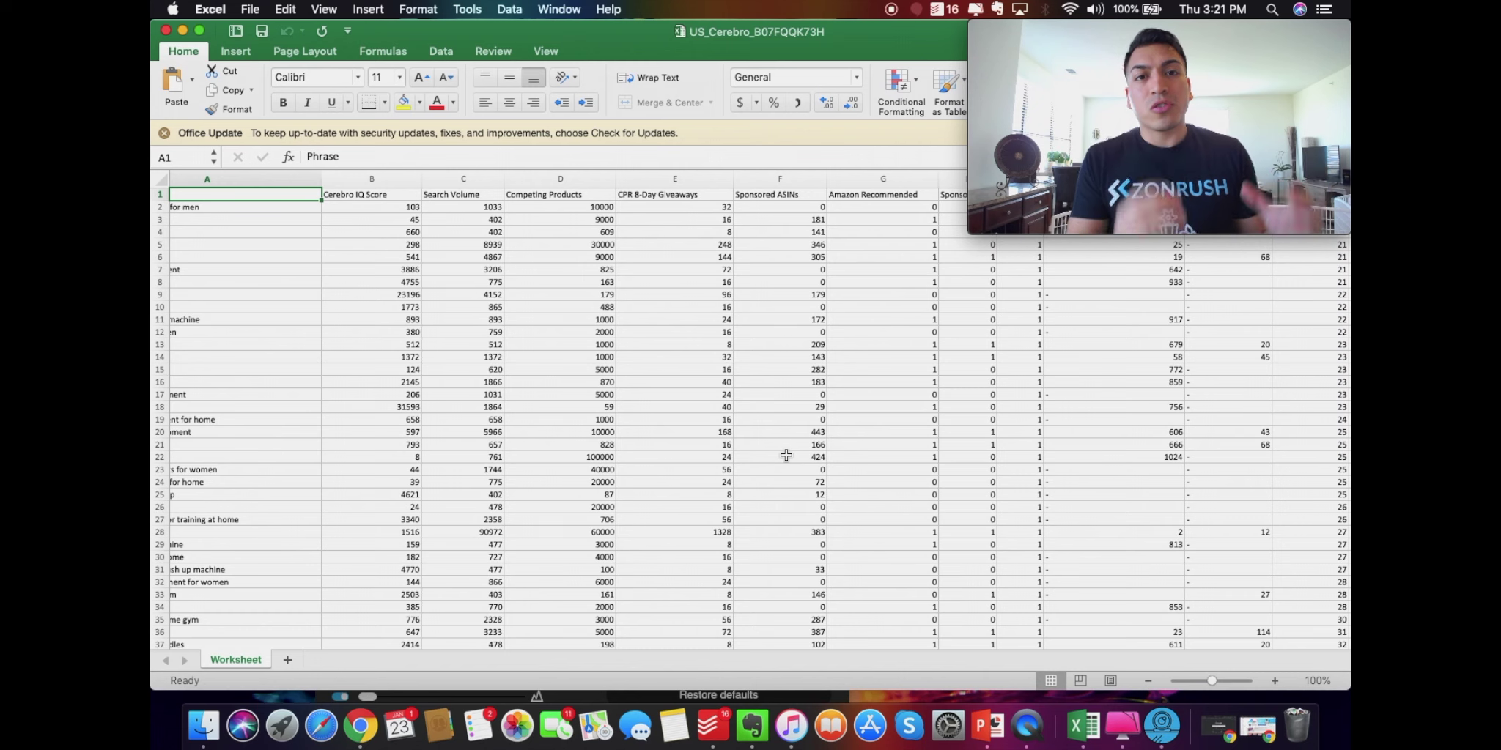
scroll(785, 455, left, 3)
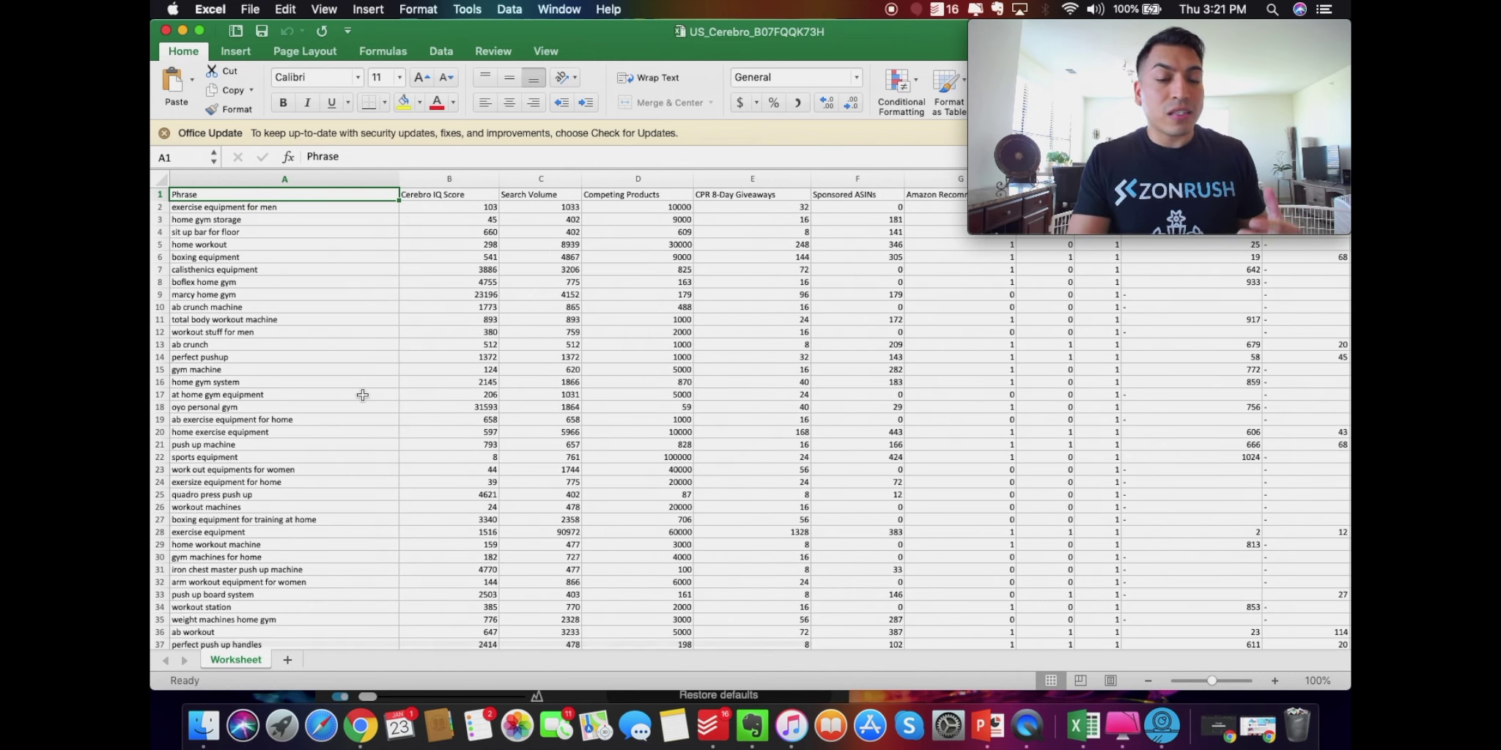
scroll(362, 395, down, 3)
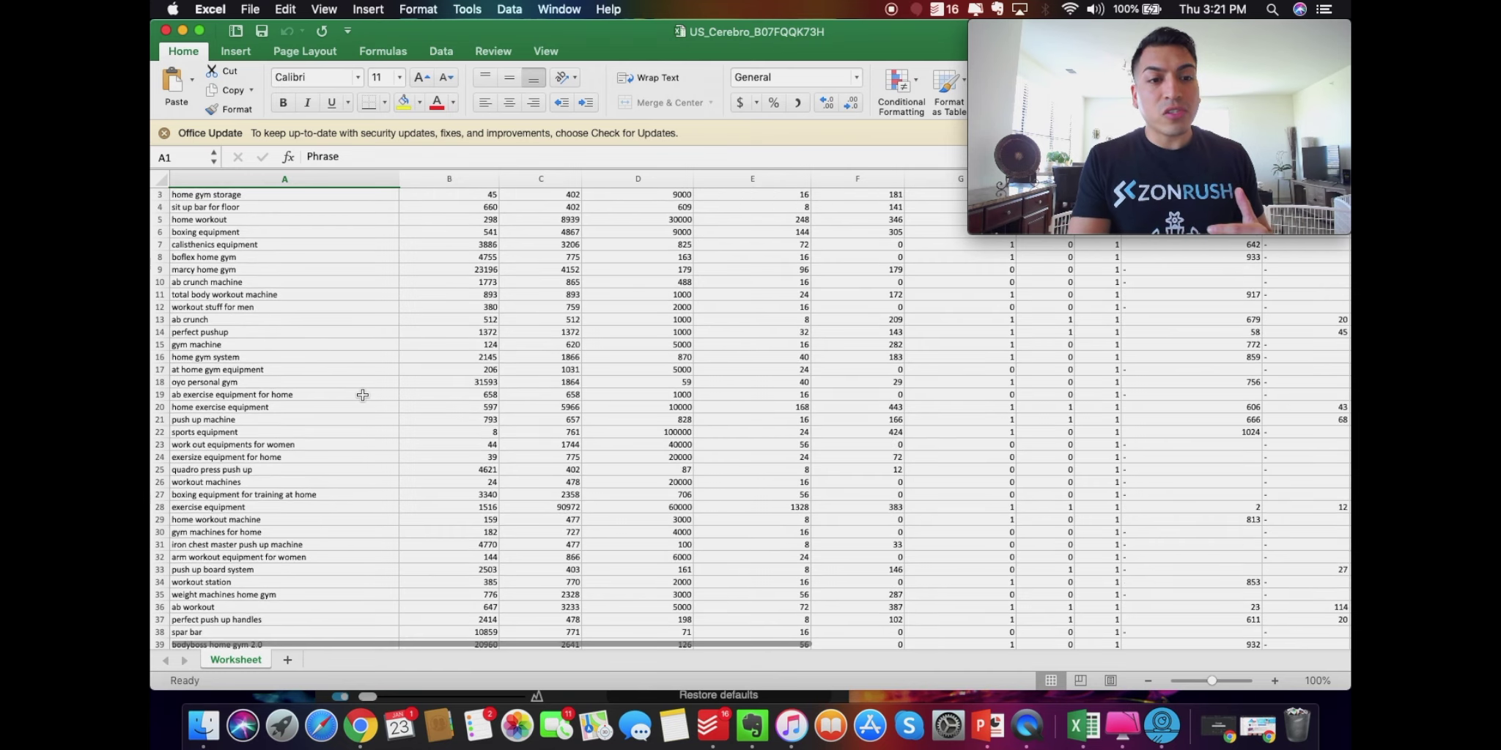
scroll(295, 261, up, 3)
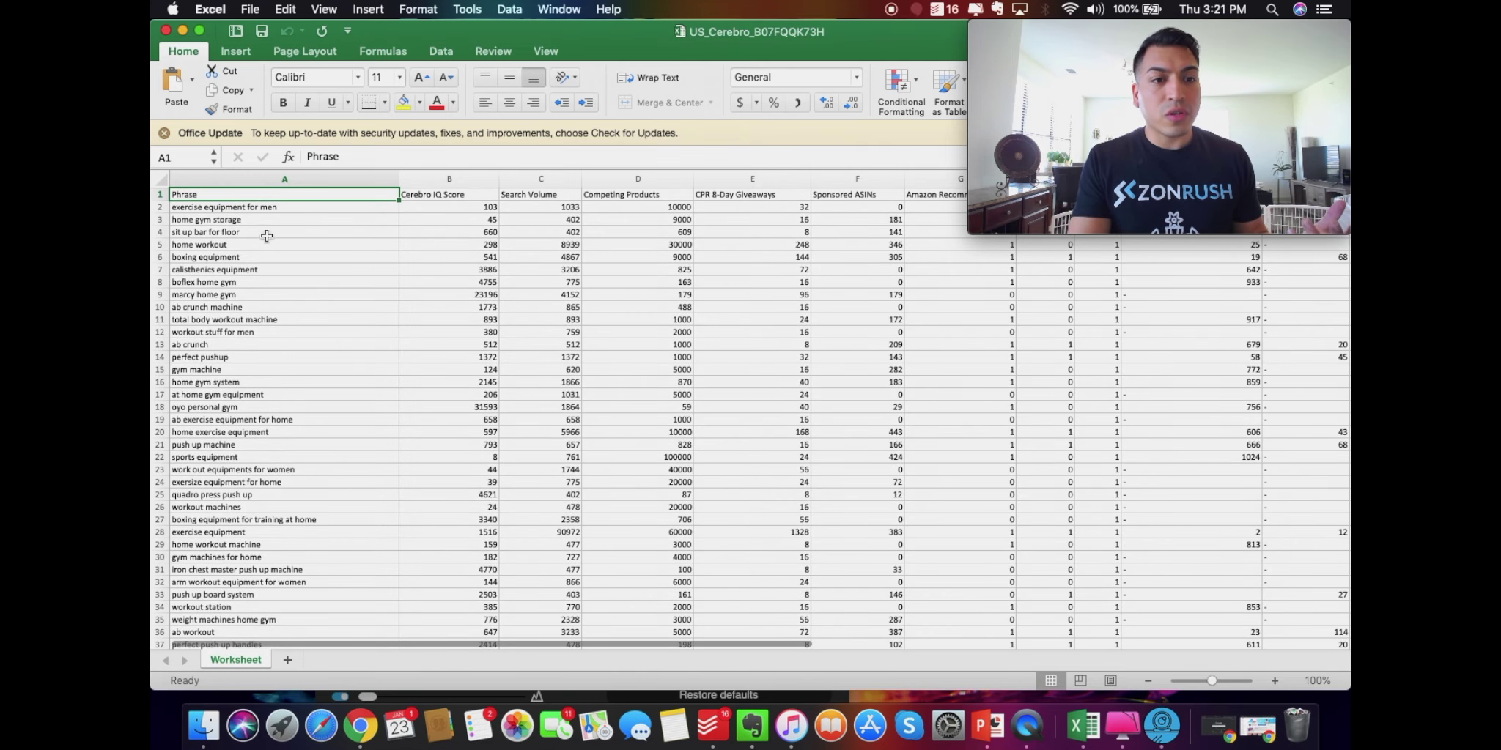
scroll(250, 356, down, 1)
scroll(392, 303, up, 1)
scroll(444, 298, right, 1)
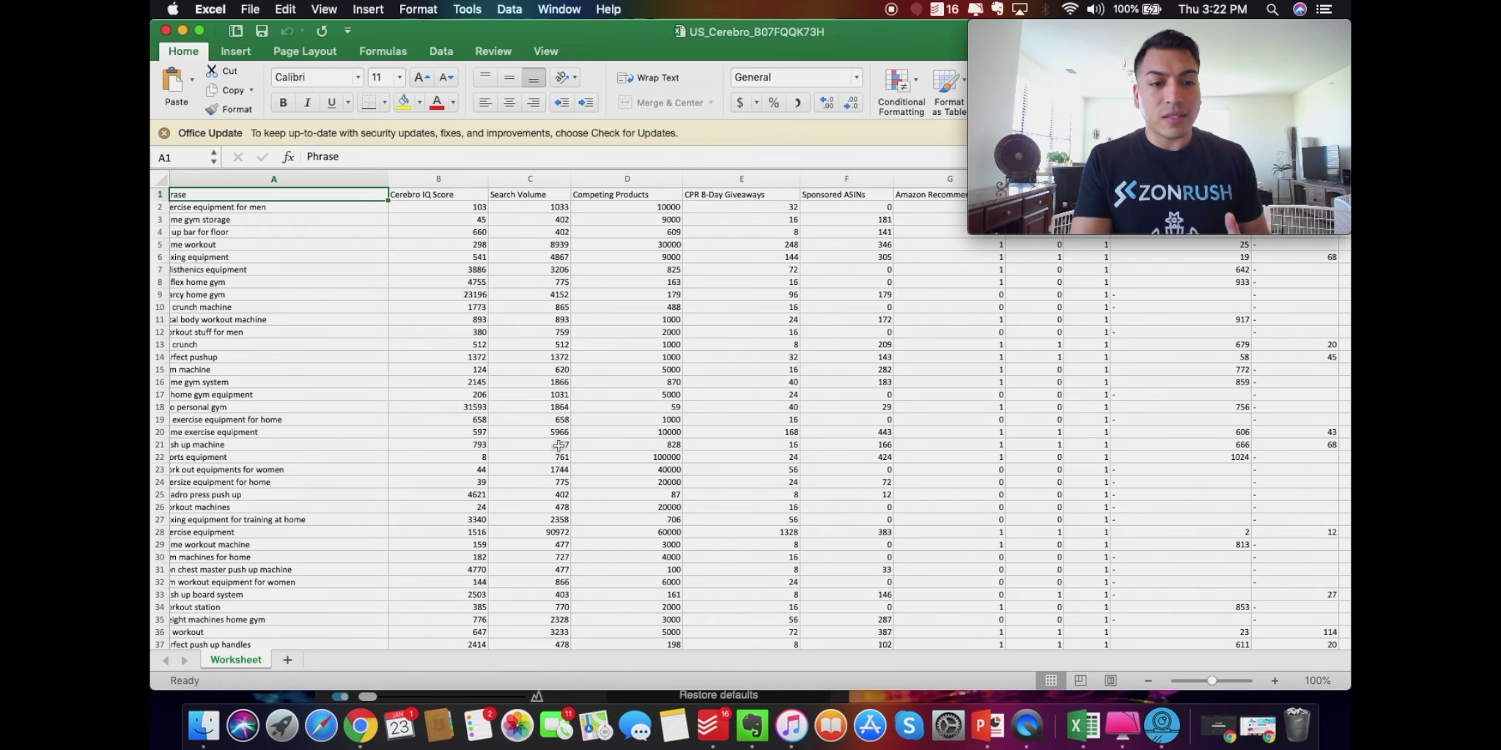
scroll(559, 448, down, 4)
scroll(559, 449, left, 1)
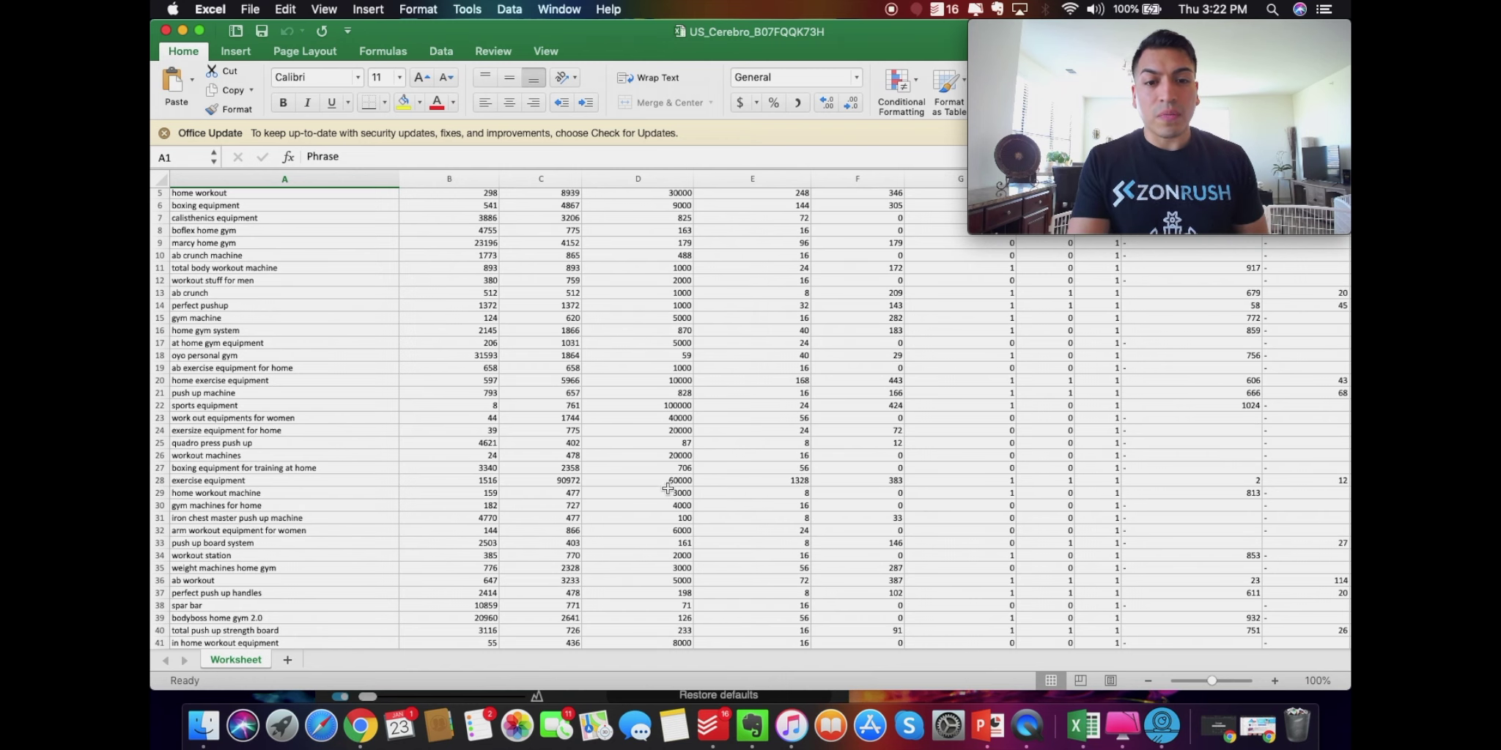
scroll(674, 477, up, 3)
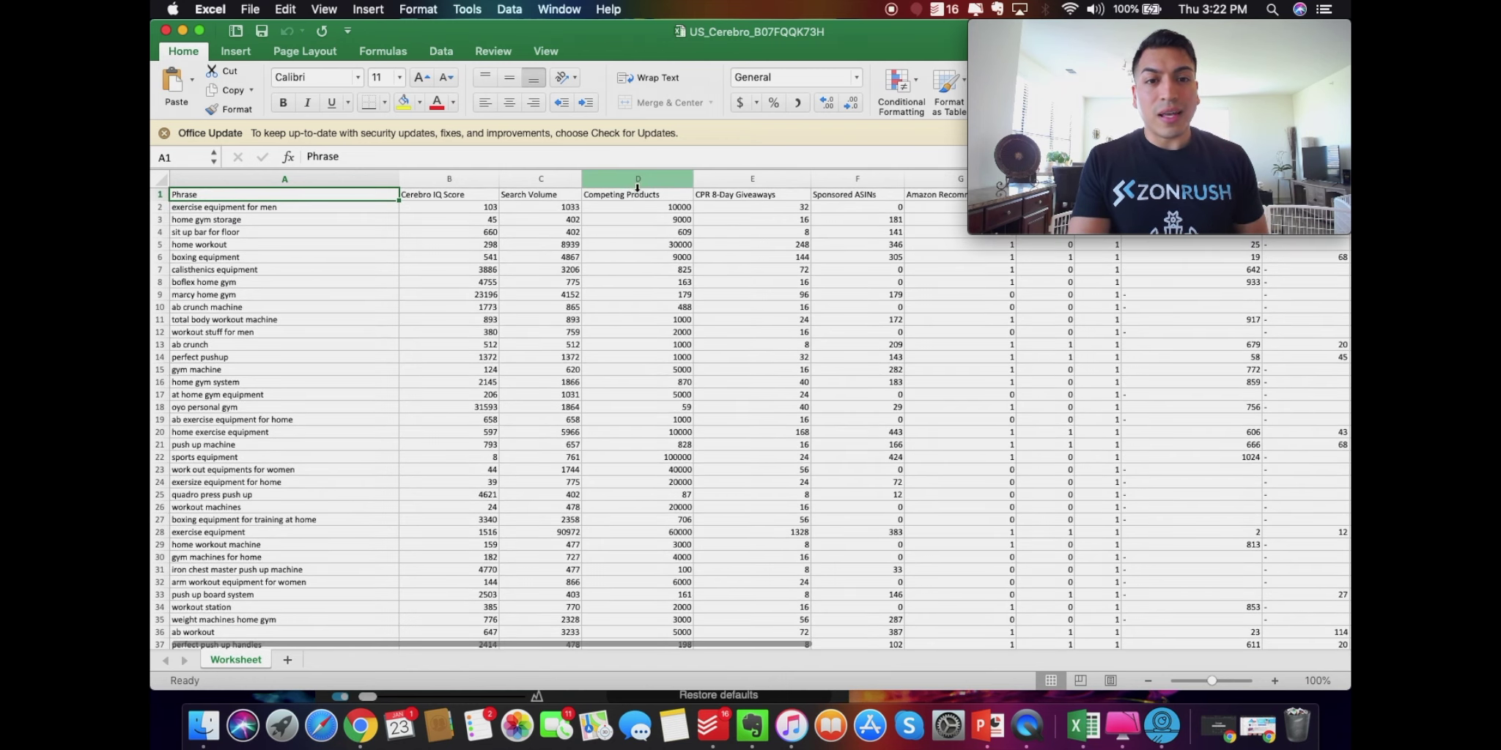
scroll(657, 404, down, 1)
scroll(657, 405, down, 3)
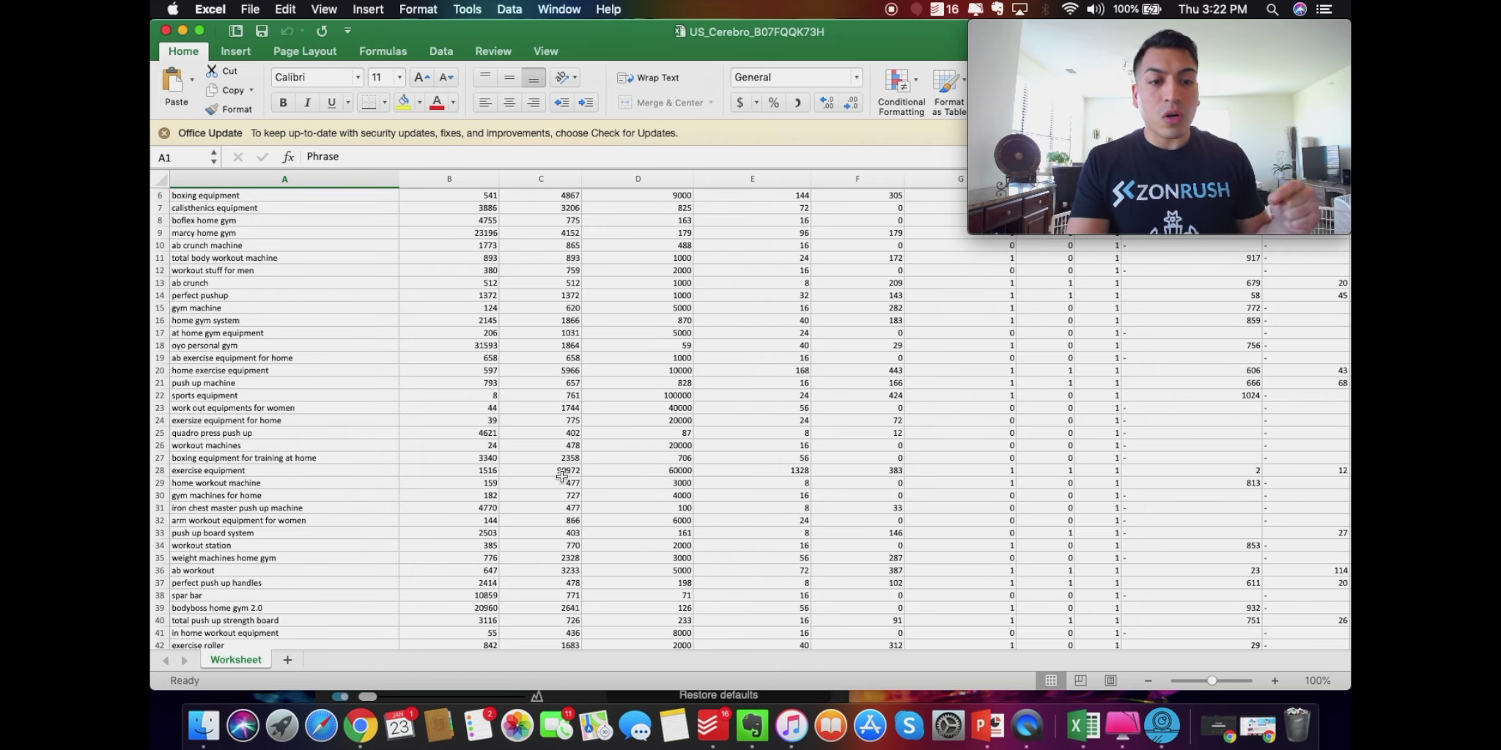
scroll(562, 477, up, 5)
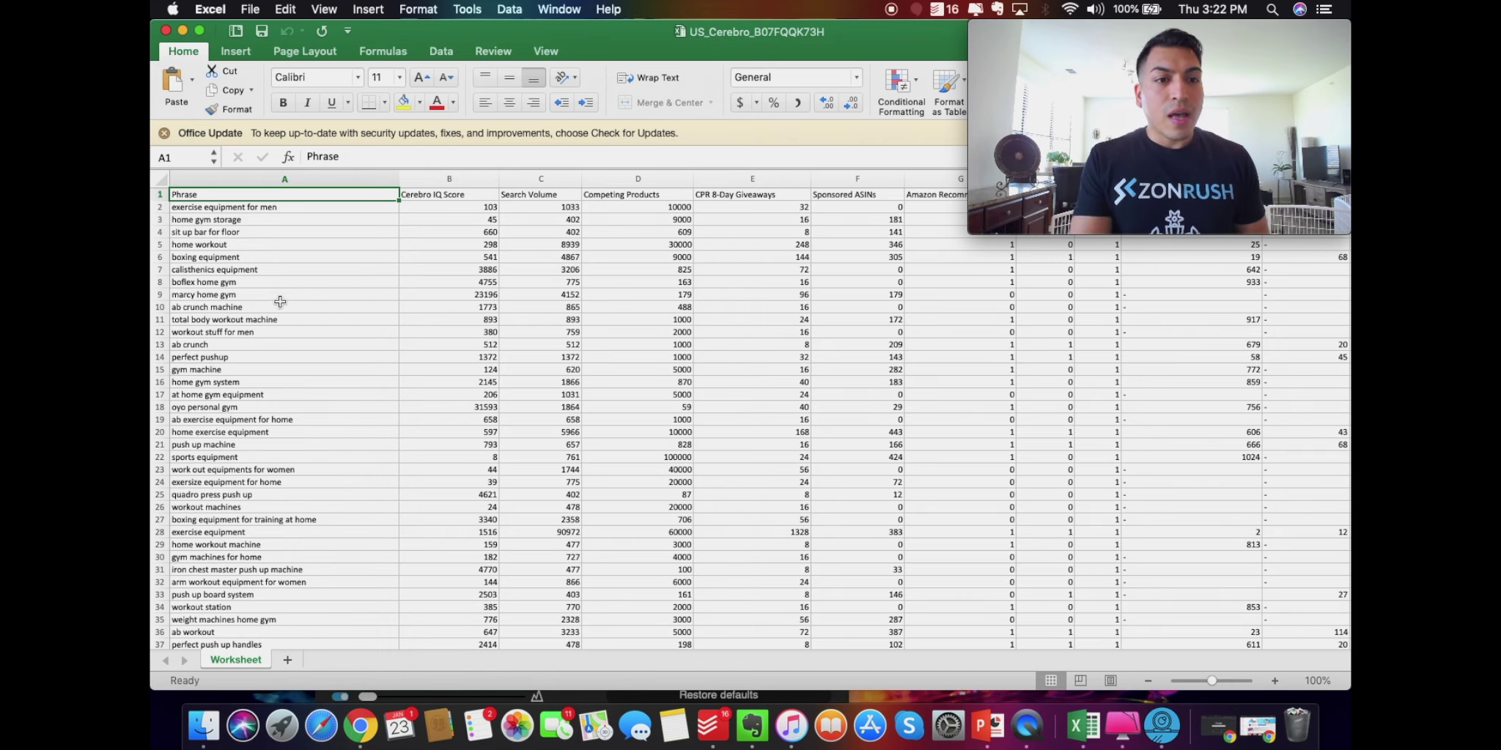
scroll(262, 309, down, 1)
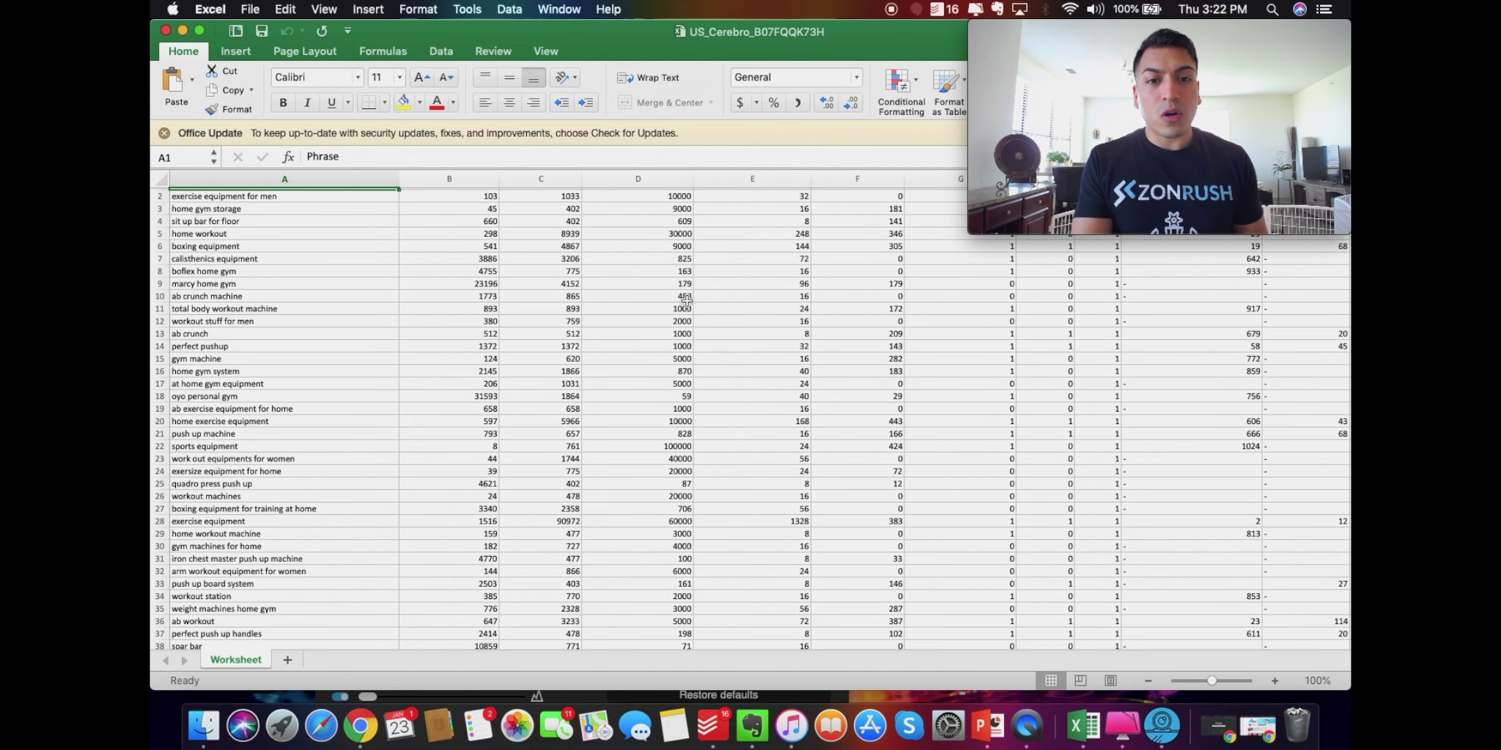
scroll(729, 328, up, 1)
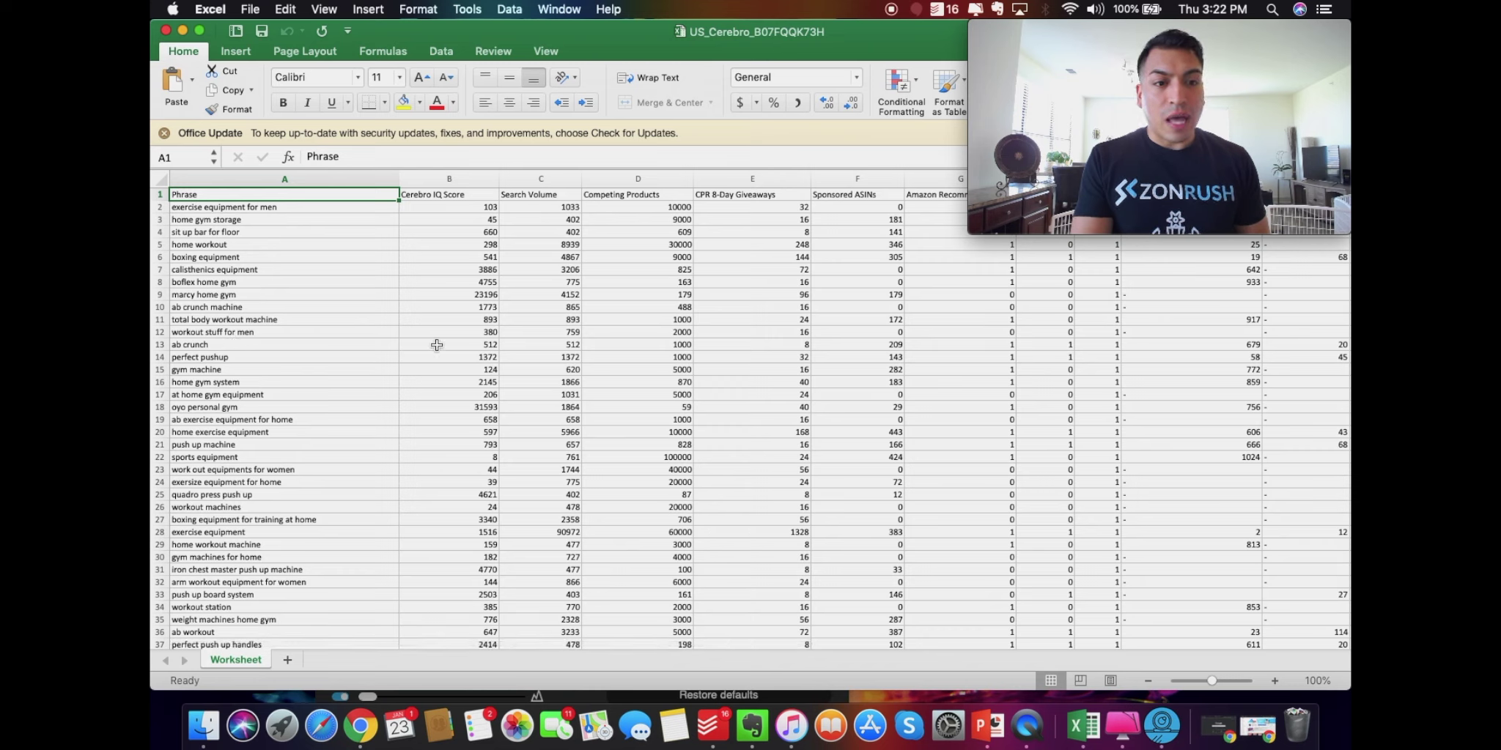
Step: Check the search volume and the number of competing products for the phrase "ab crunch"
click(377, 347)
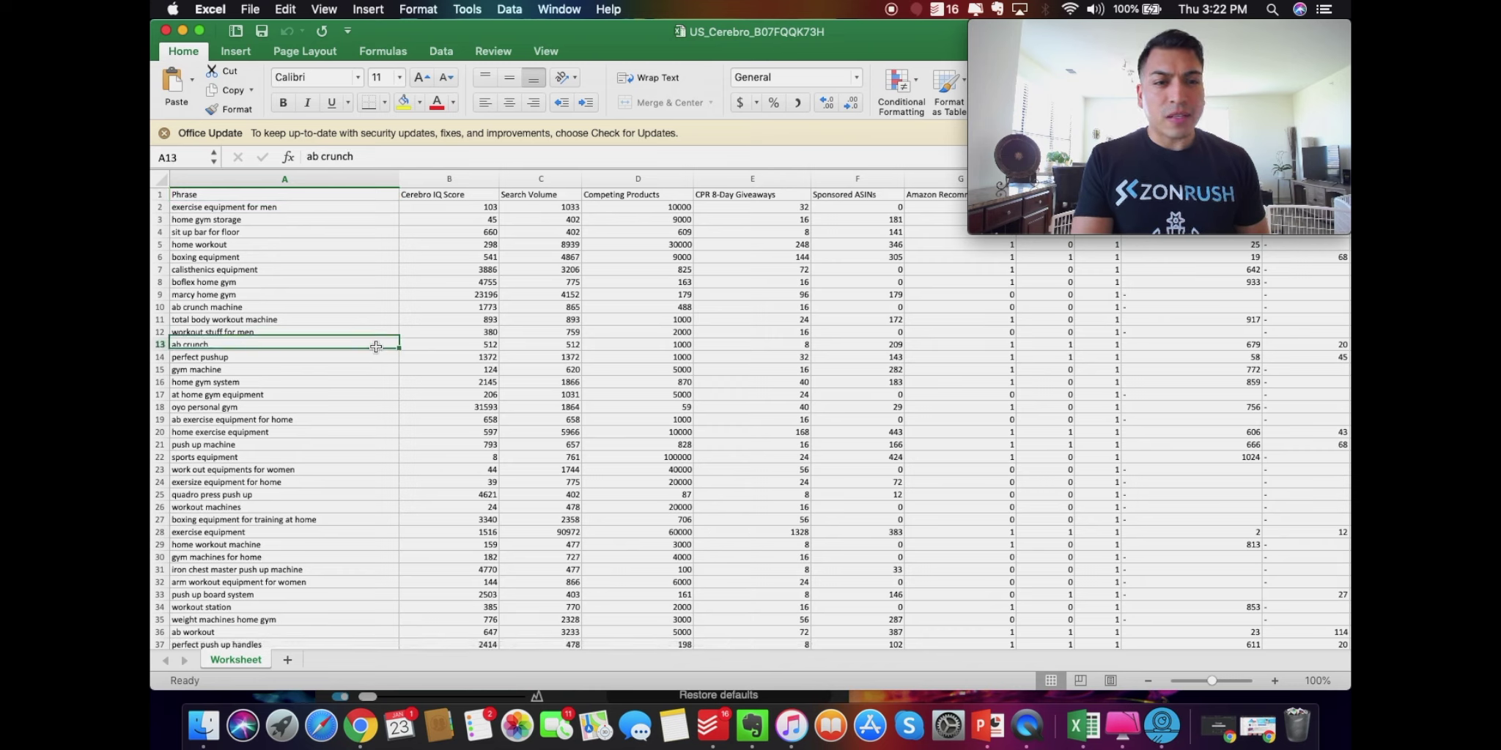
click(554, 344)
click(653, 346)
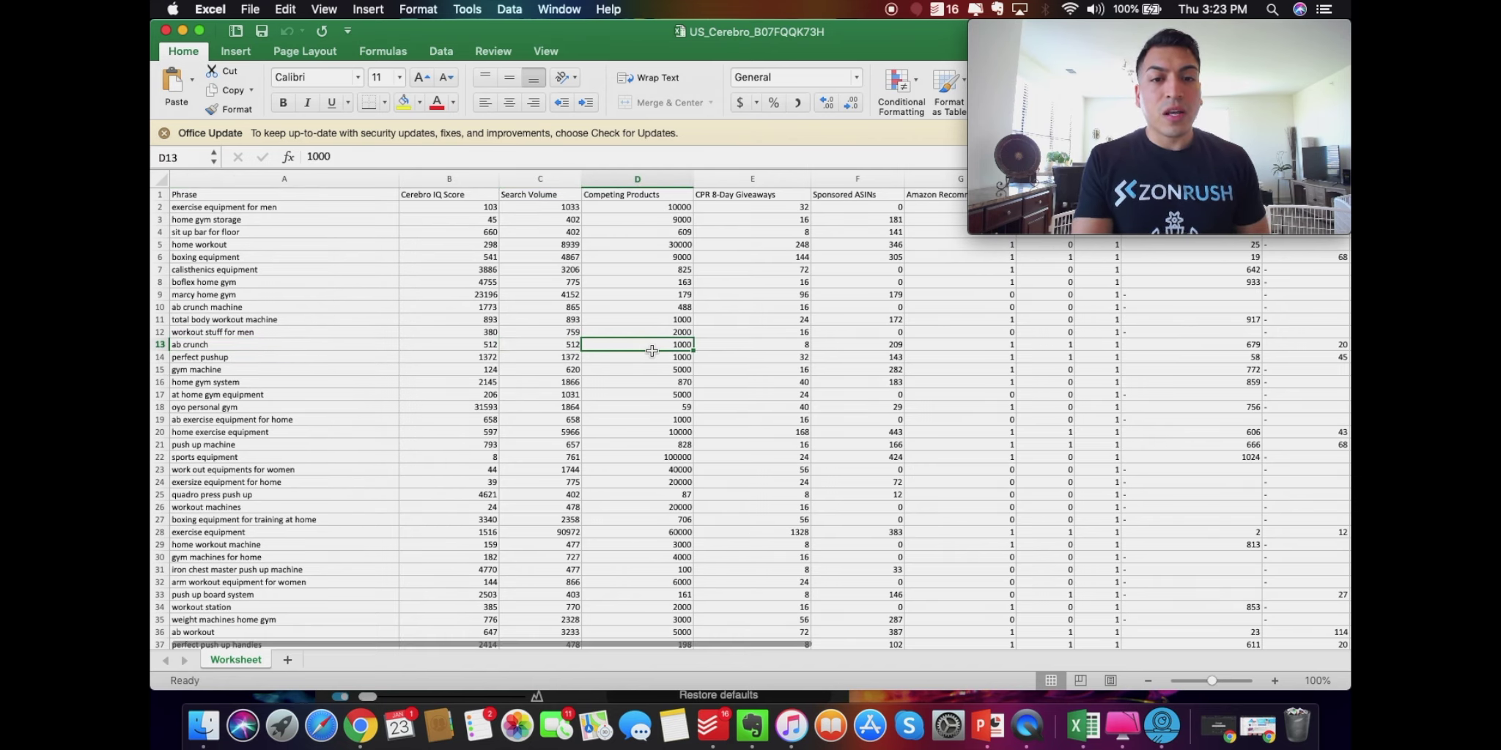
click(537, 349)
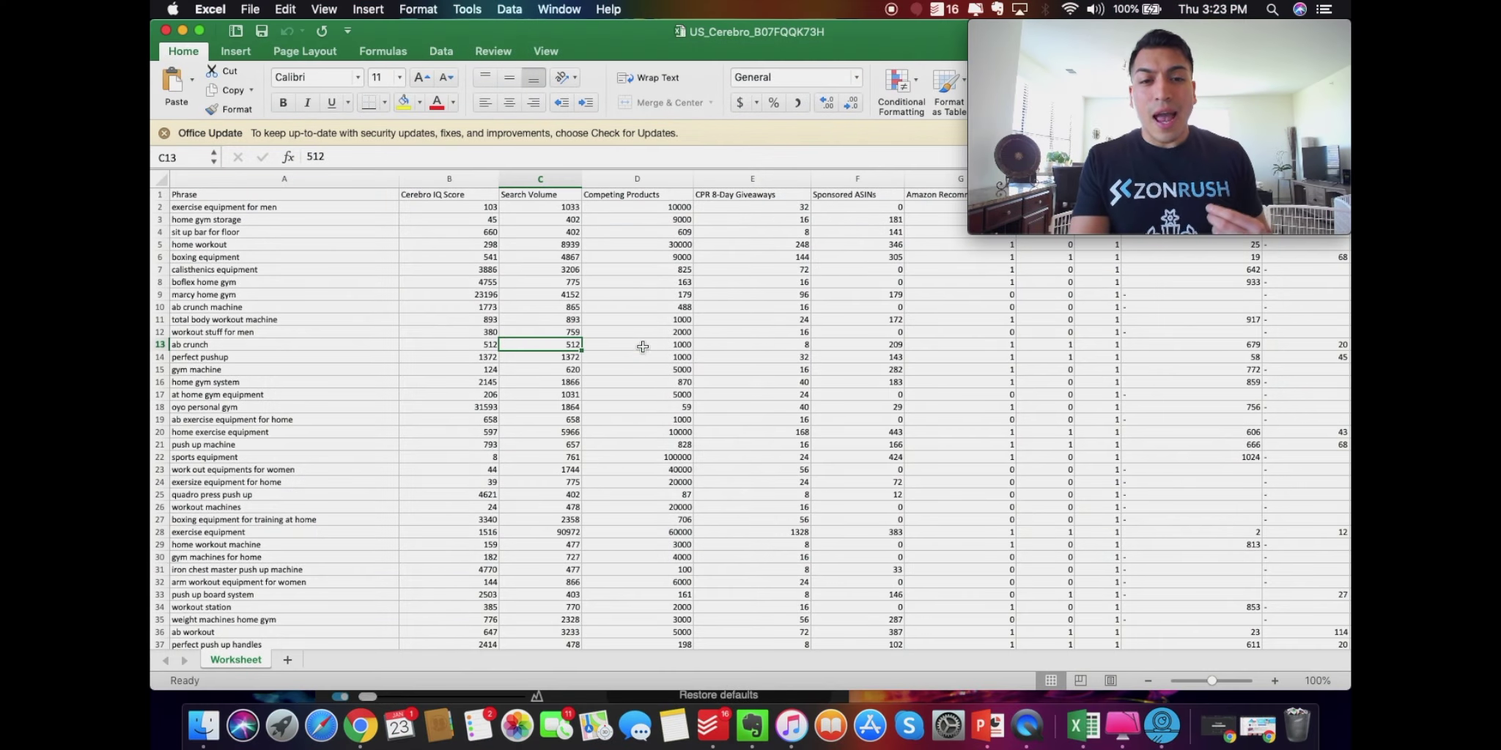
click(643, 348)
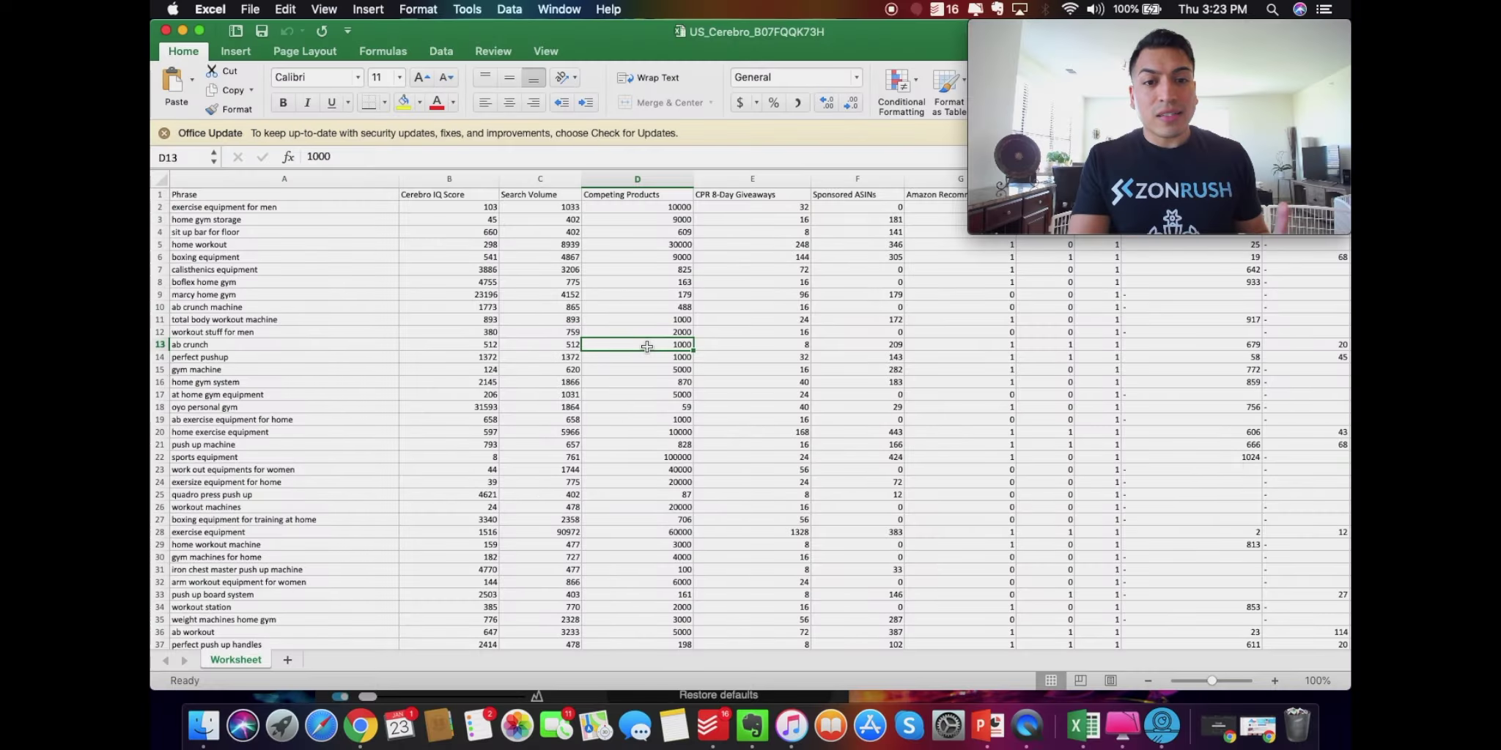
Step: Compare the competing products of "ab crunch" with those of "perfect pushup" and "work out equipments for women"
click(672, 356)
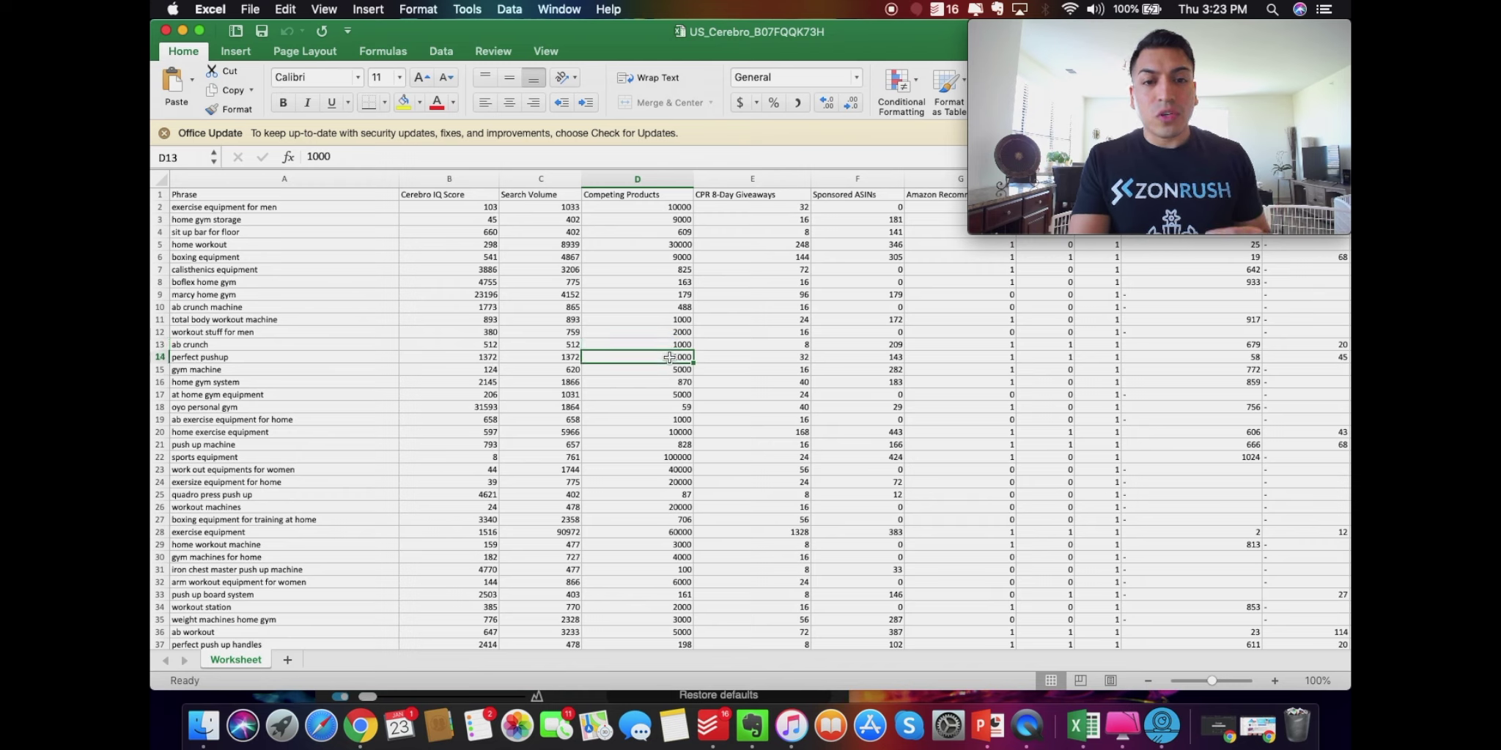
click(662, 345)
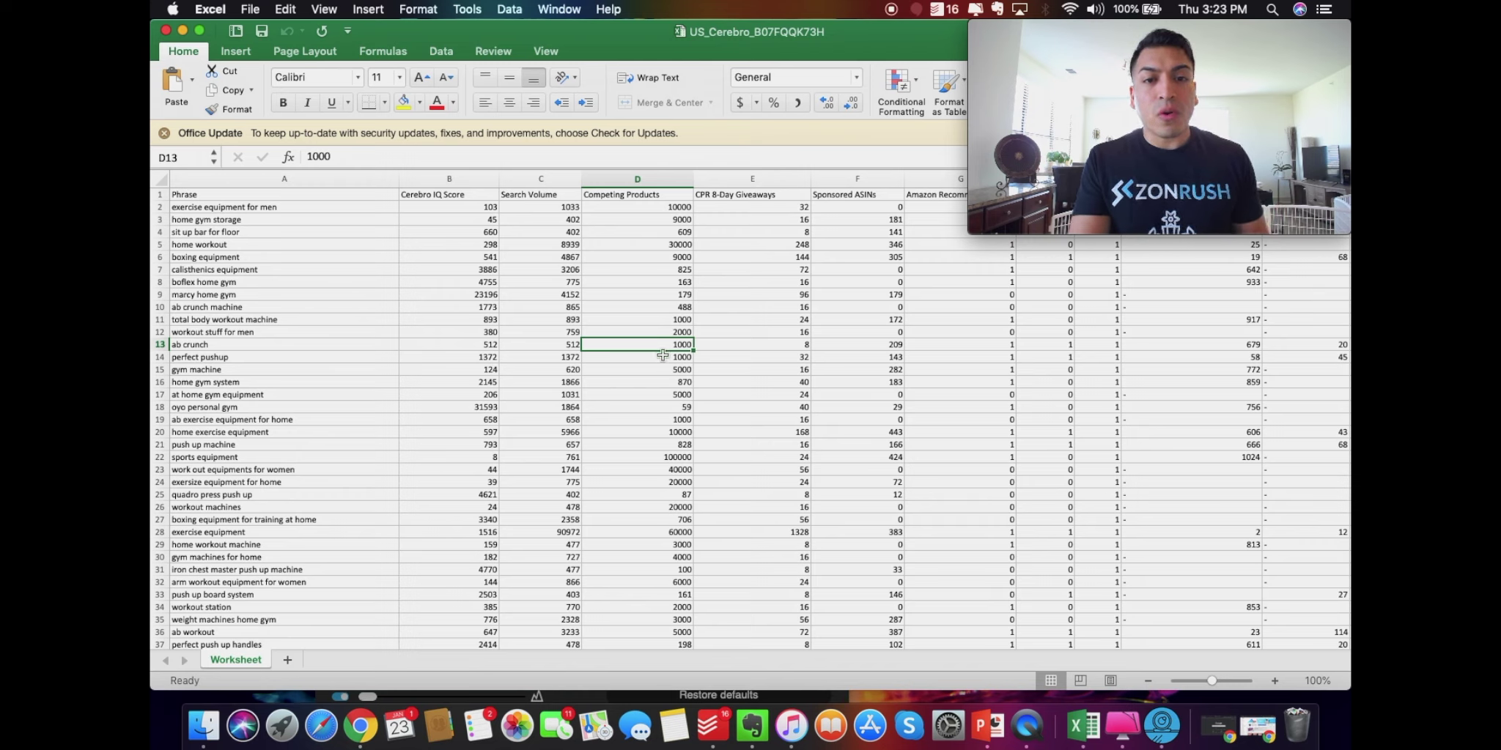
click(674, 470)
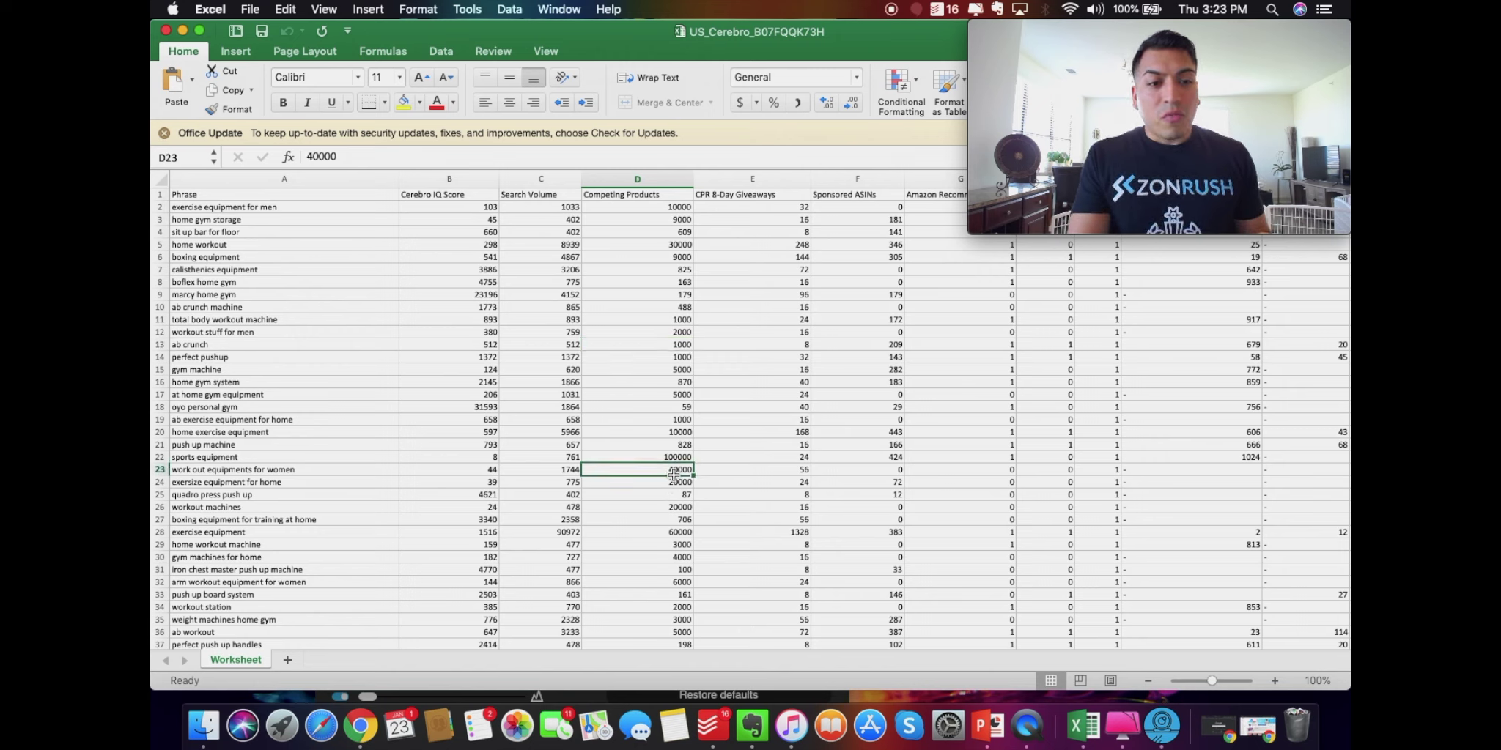